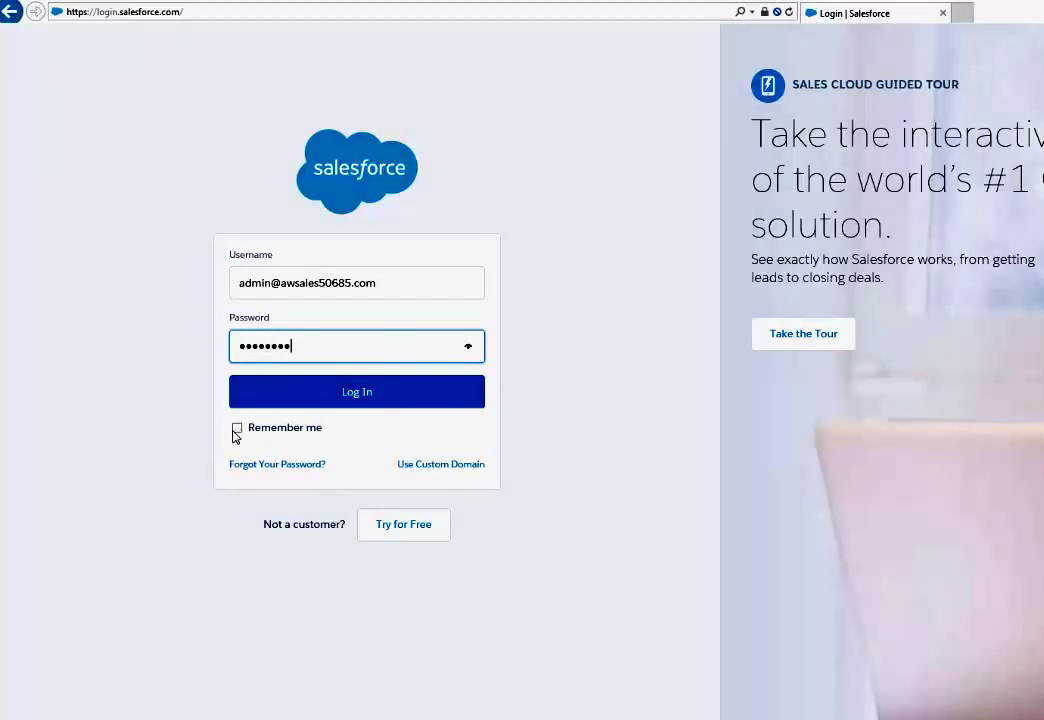
Log in to Salesforce with the entered administrator credentials
left_click(295, 400)
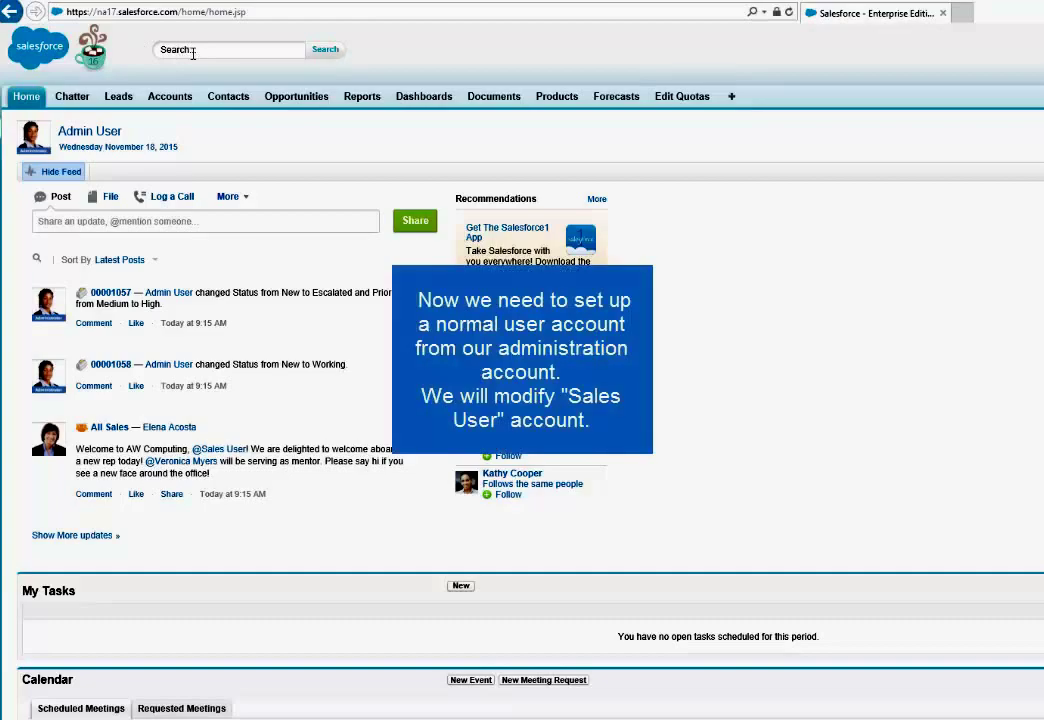
Search for 'Sales User' and open that user's full User Detail record
left_click(184, 50)
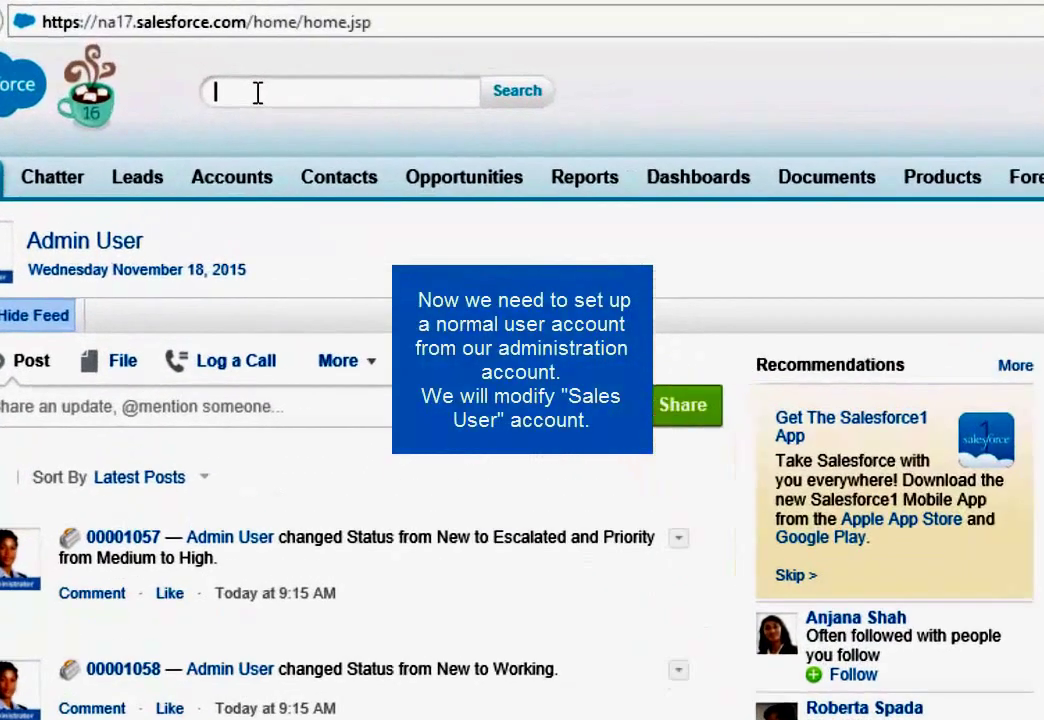
type("Sales User")
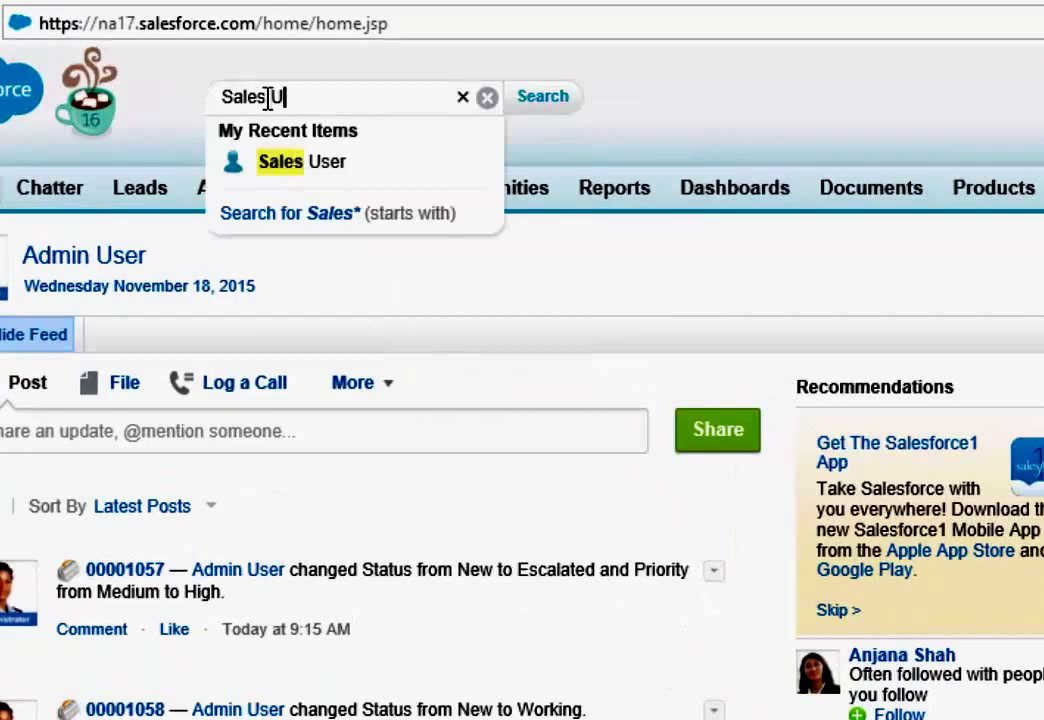
left_click(530, 100)
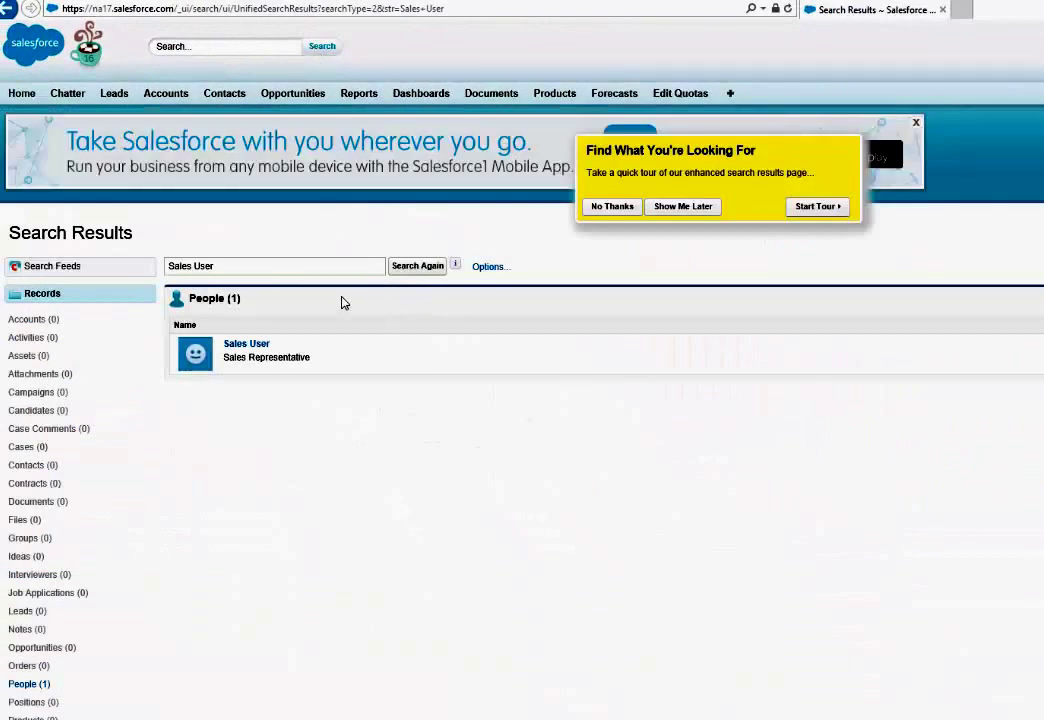
left_click(247, 344)
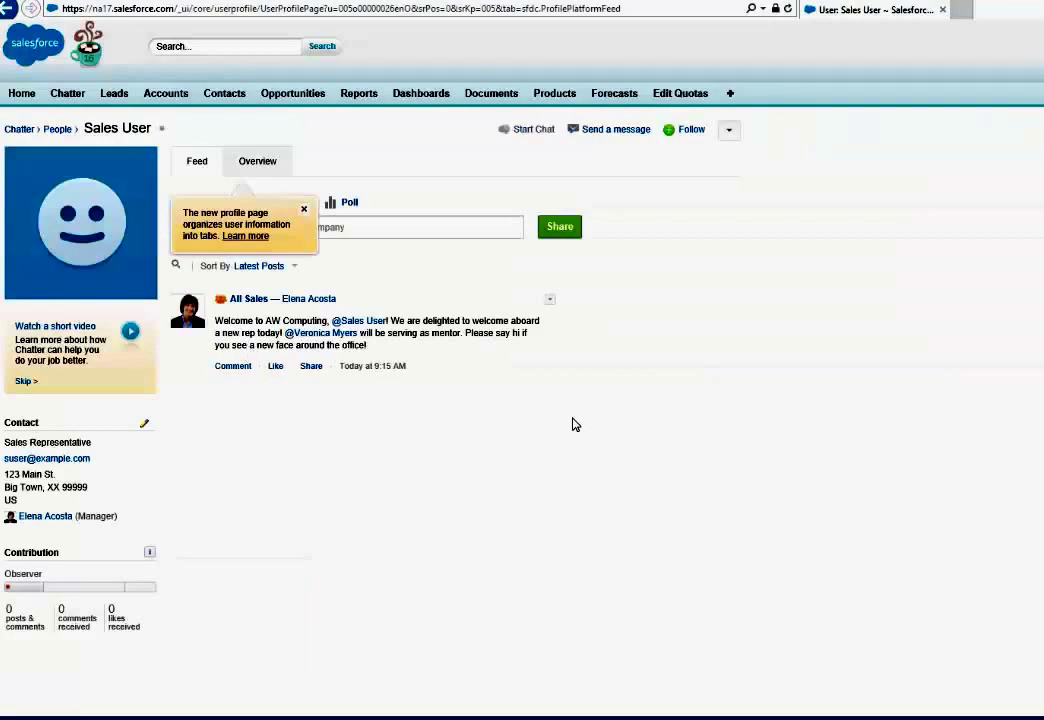
left_click(729, 129)
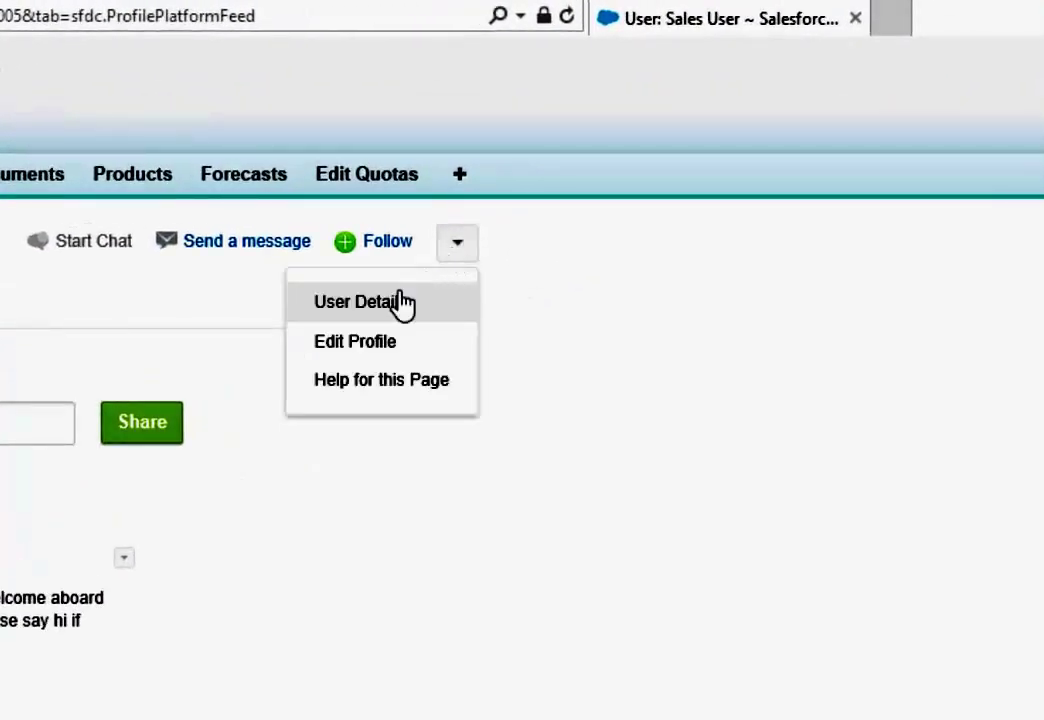
left_click(370, 312)
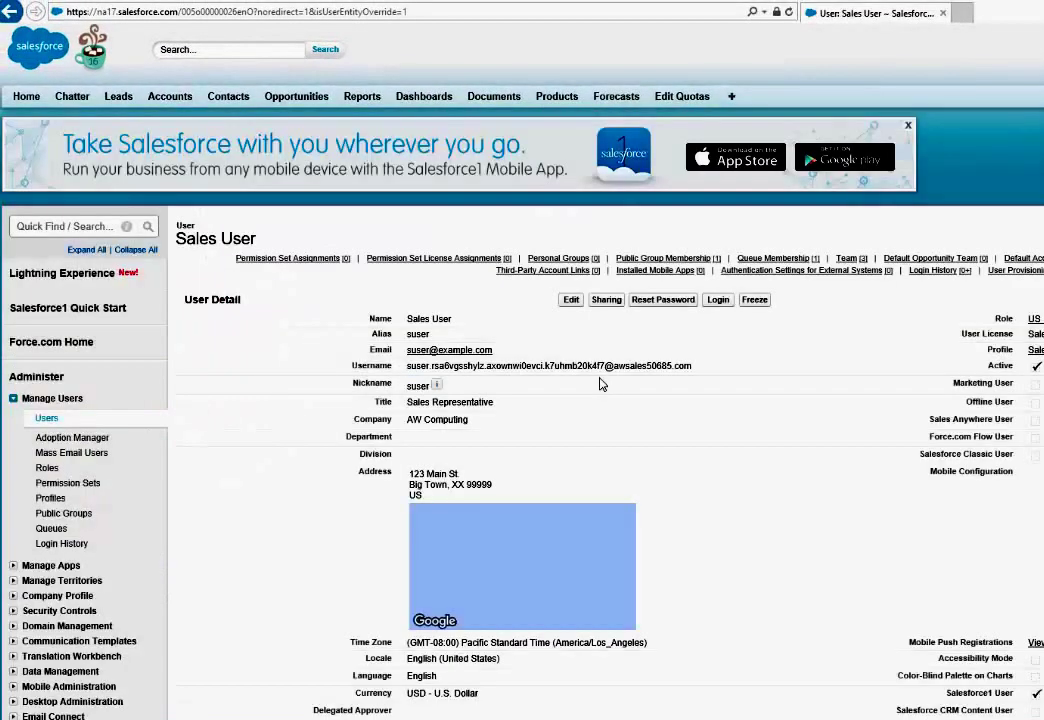
Edit the Sales User record, replacing its first and last name with the real person's
left_click(570, 300)
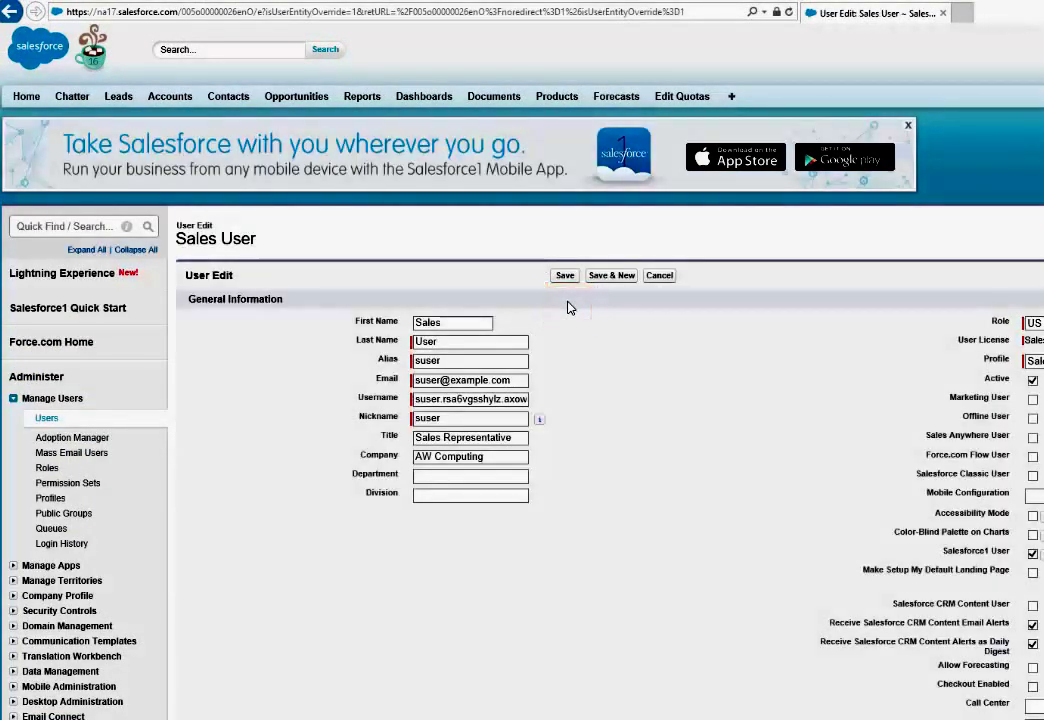
left_click(455, 340)
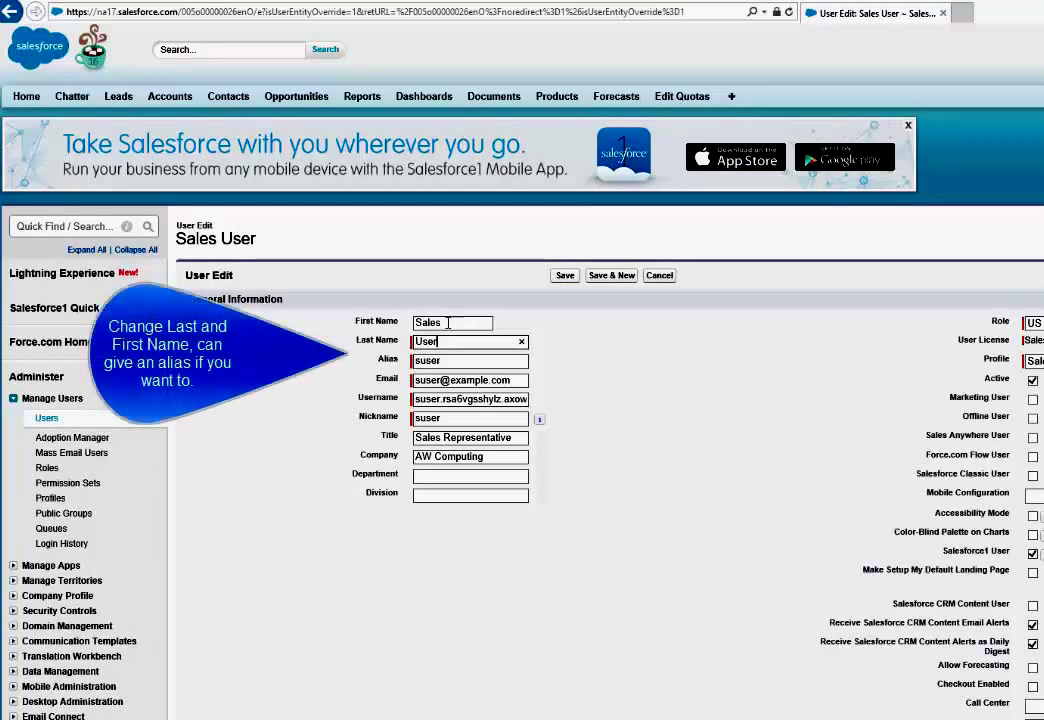
left_click_drag(455, 323, 402, 323)
type("Co")
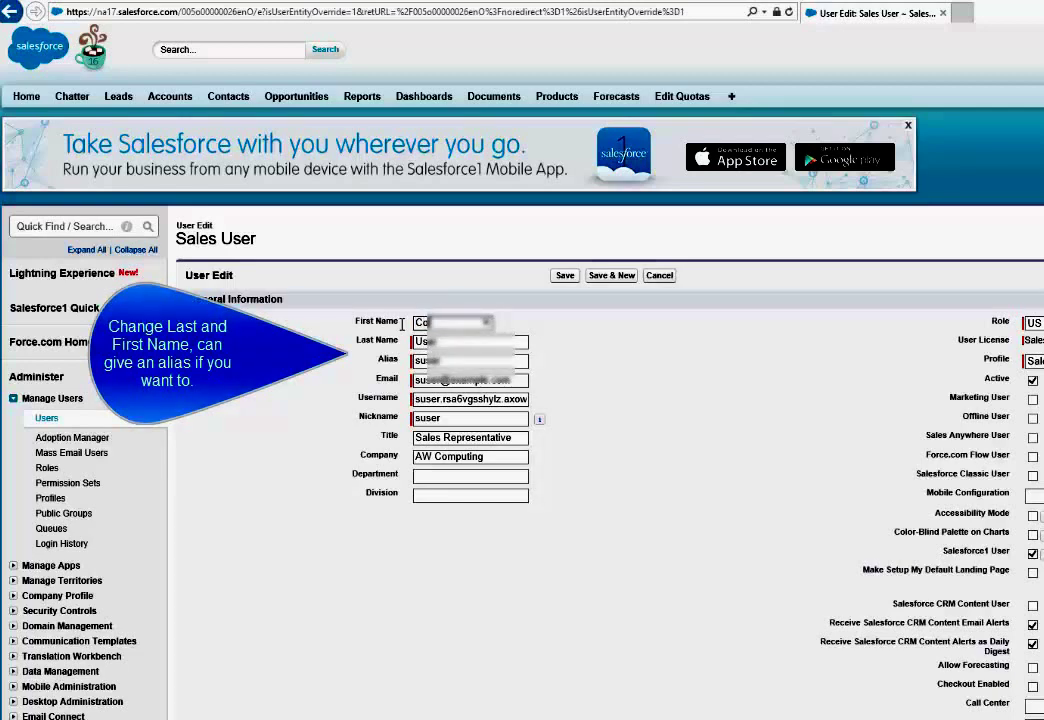
key("Tab")
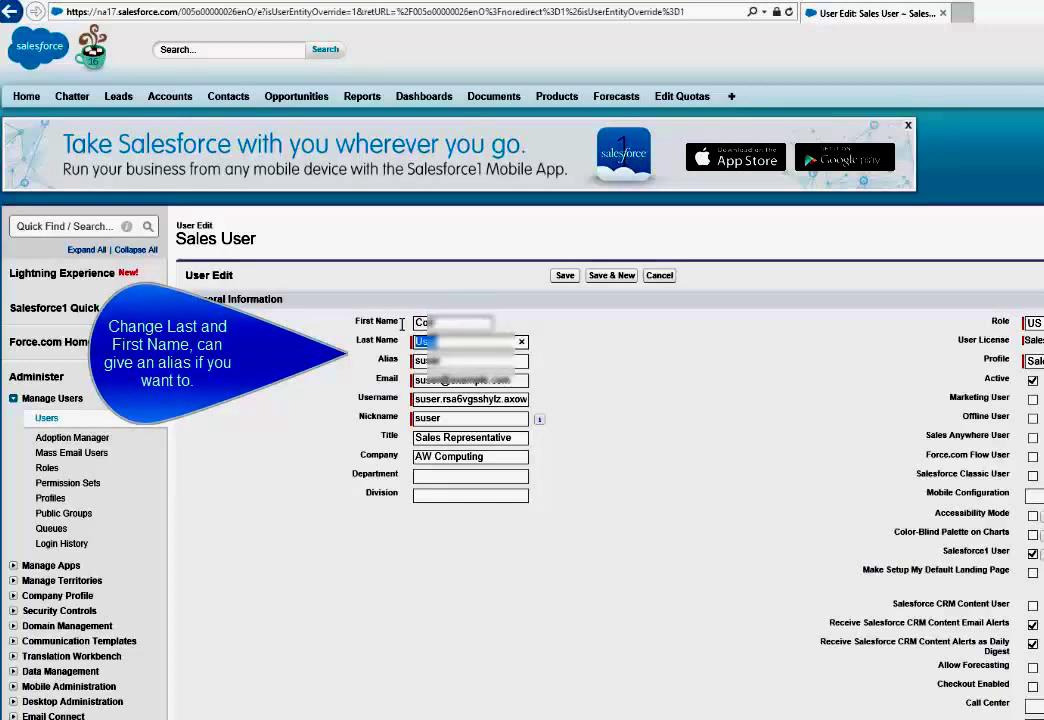
type("Ha")
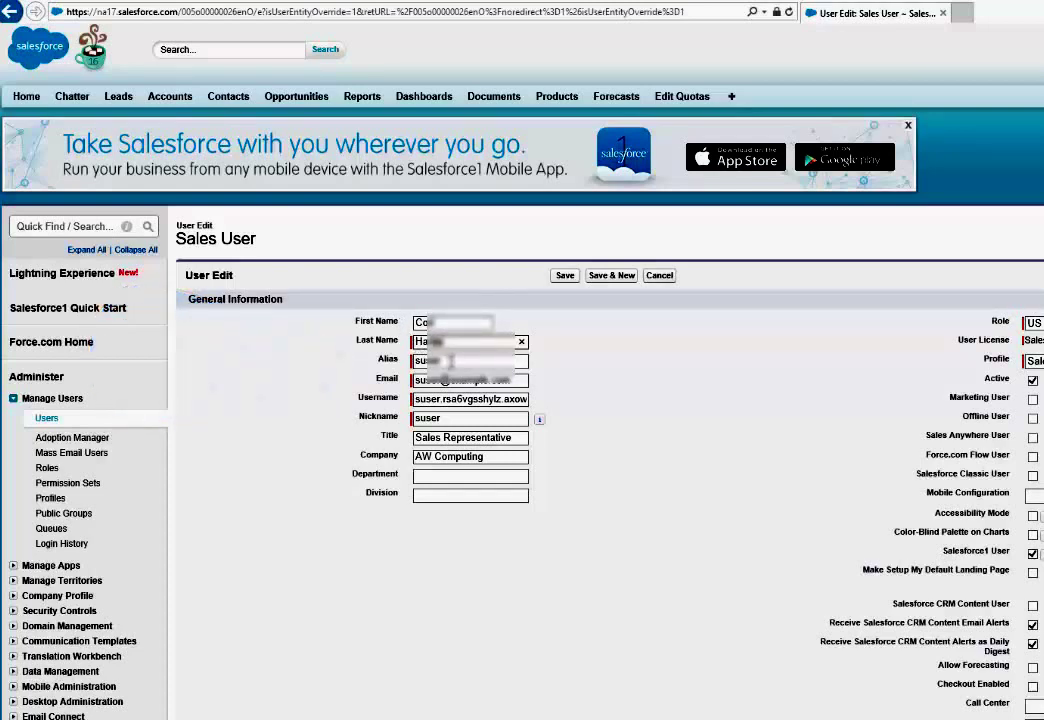
Replace the alias and email with the person's, accepting the suggested email address
left_click_drag(452, 361, 397, 362)
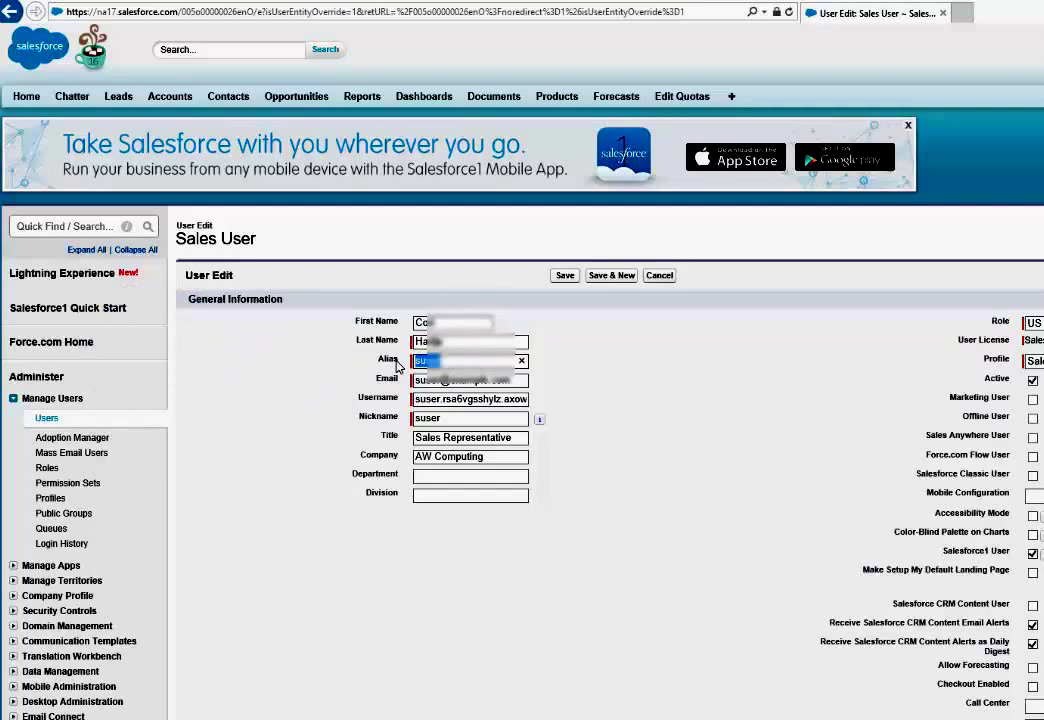
type("co")
left_click_drag(490, 380, 373, 389)
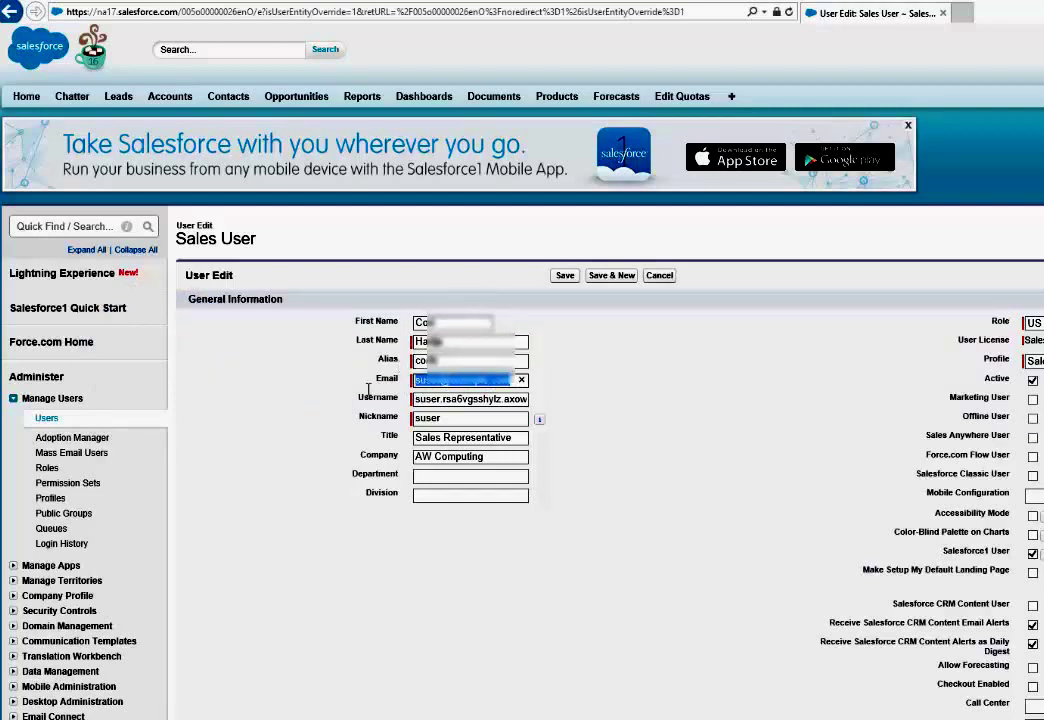
type("co")
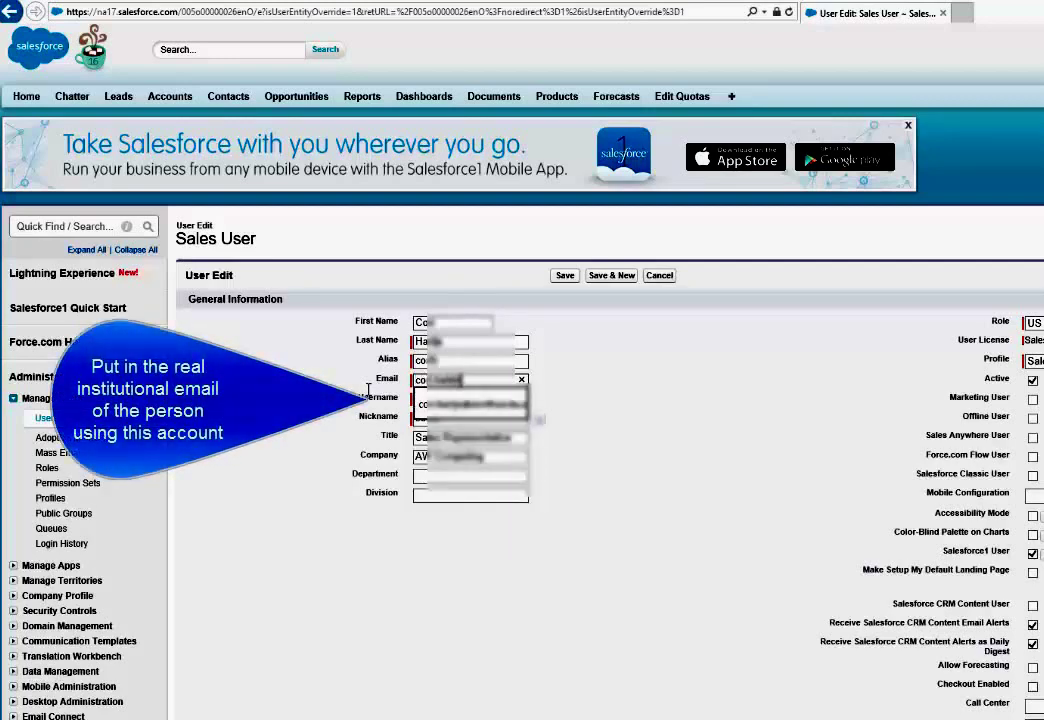
key("Down")
key("Tab")
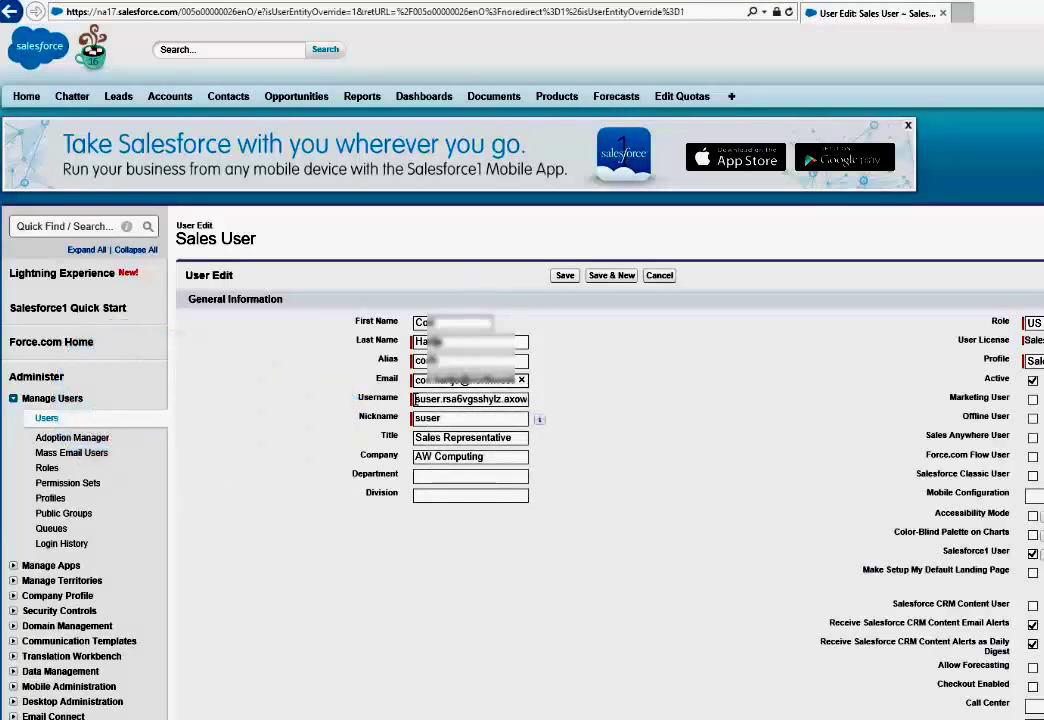
left_click_drag(416, 399, 605, 406)
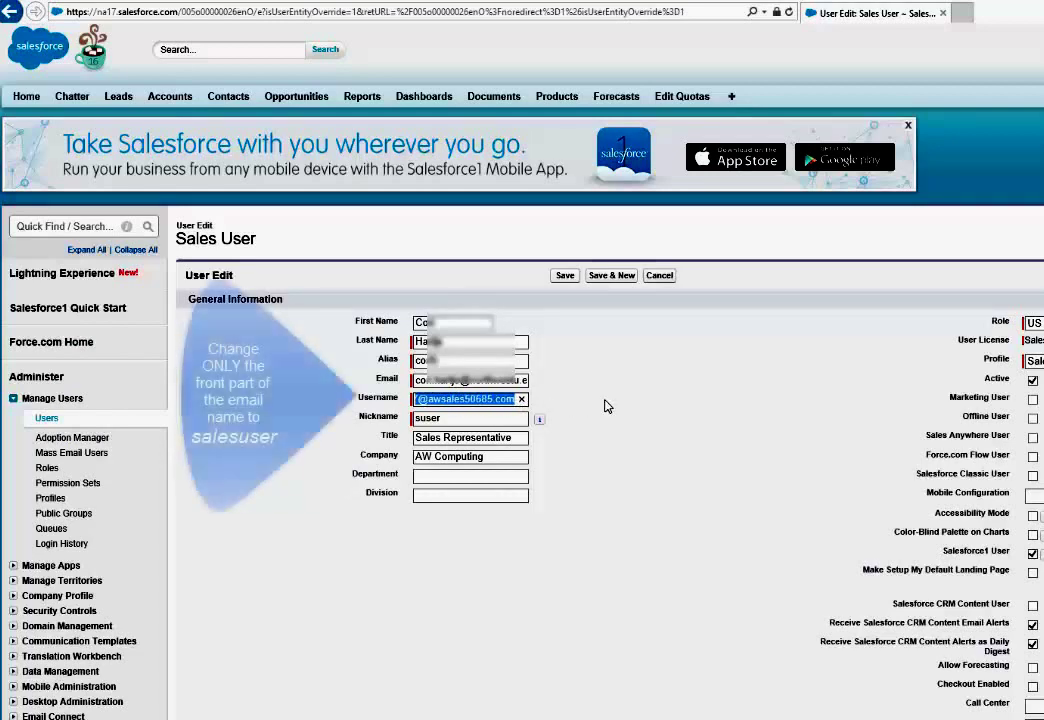
Change the username's leading 'admin' to 'salesuser', keeping the existing domain
left_click(447, 399)
left_click_drag(444, 399, 379, 399)
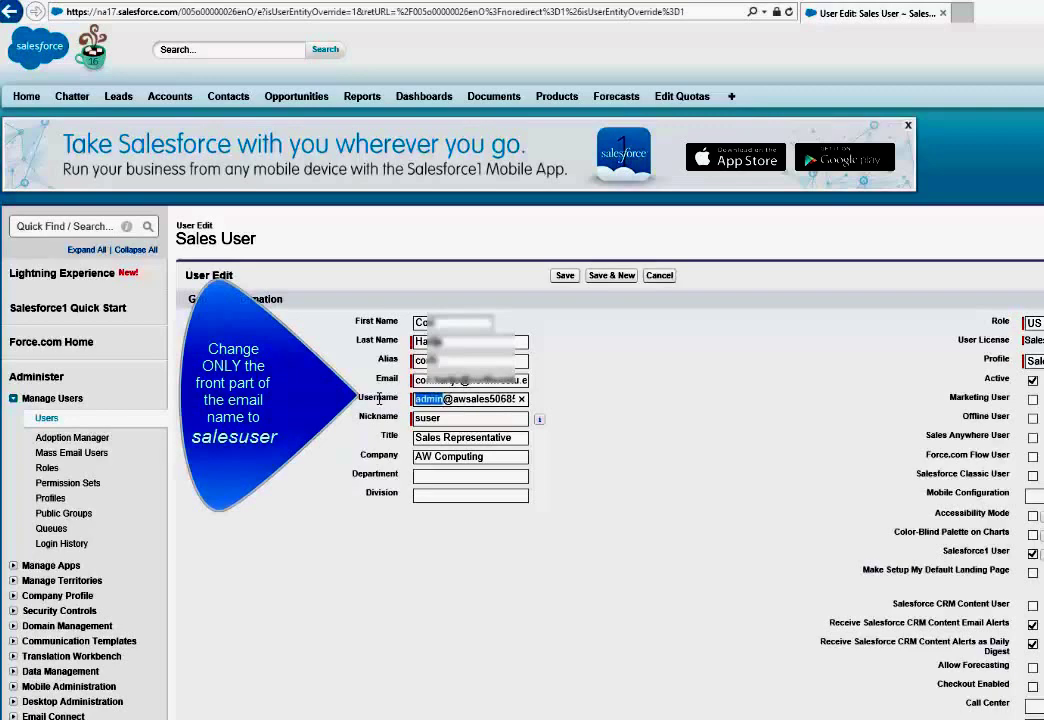
type("sale")
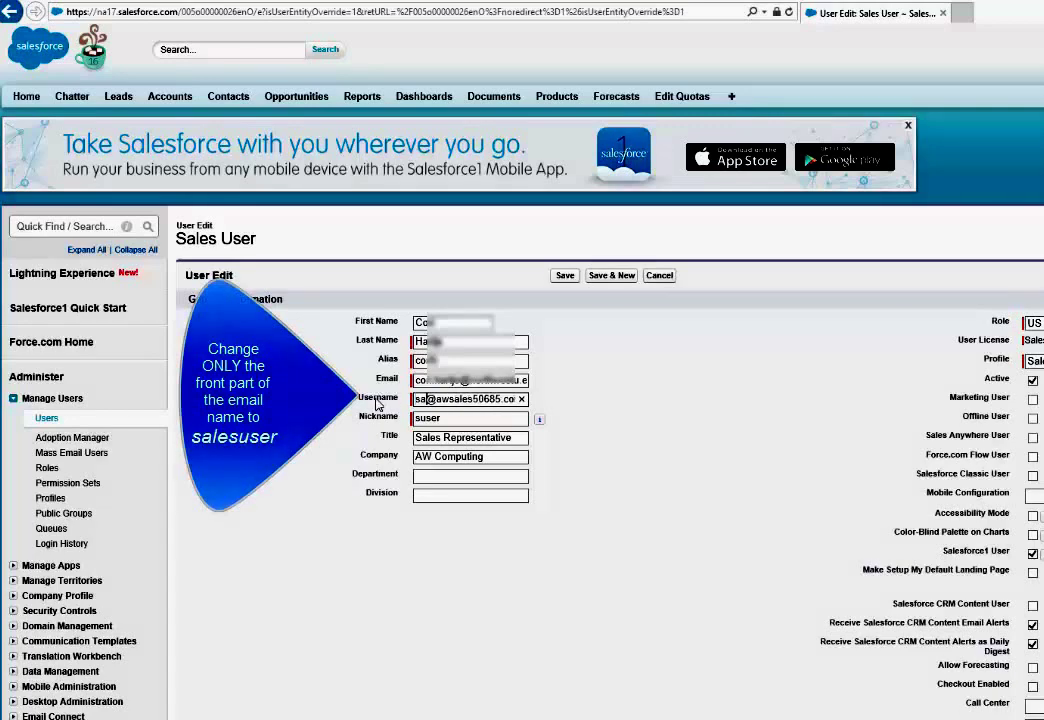
type("suser")
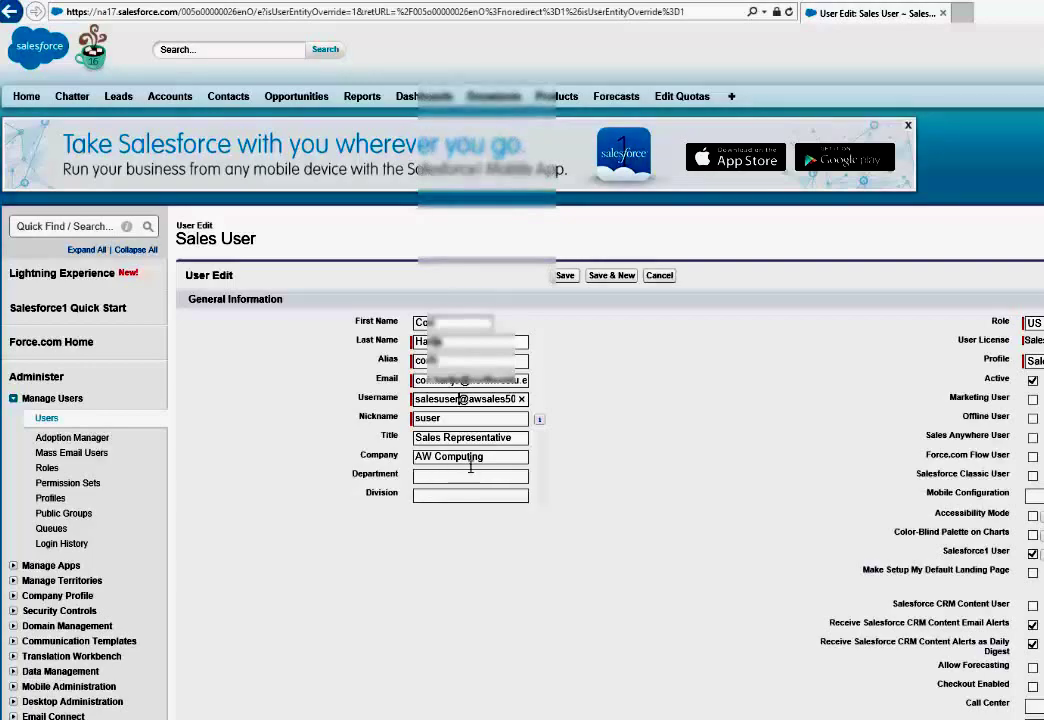
scroll(585, 548, "down", 1)
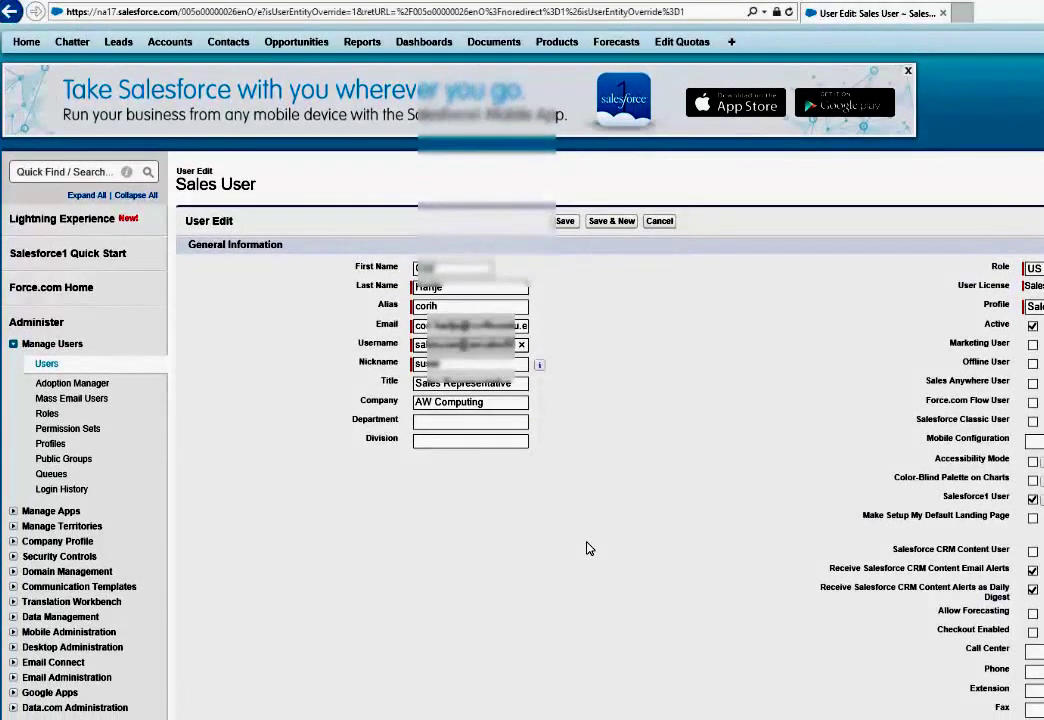
scroll(545, 460, "down", 3)
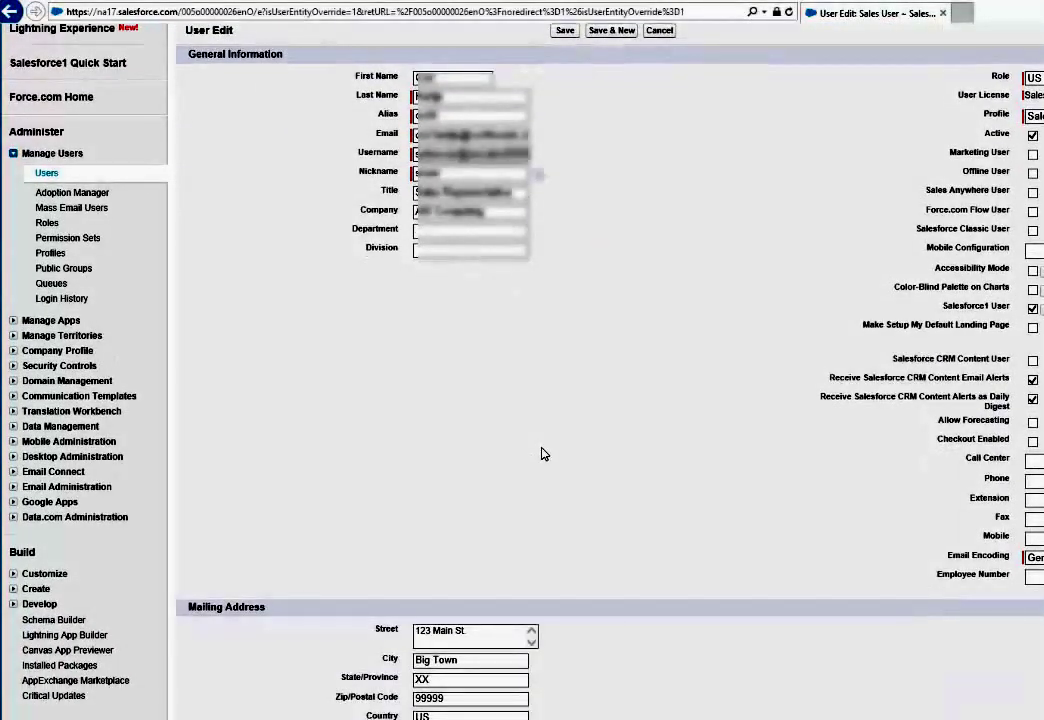
scroll(541, 454, "down", 3)
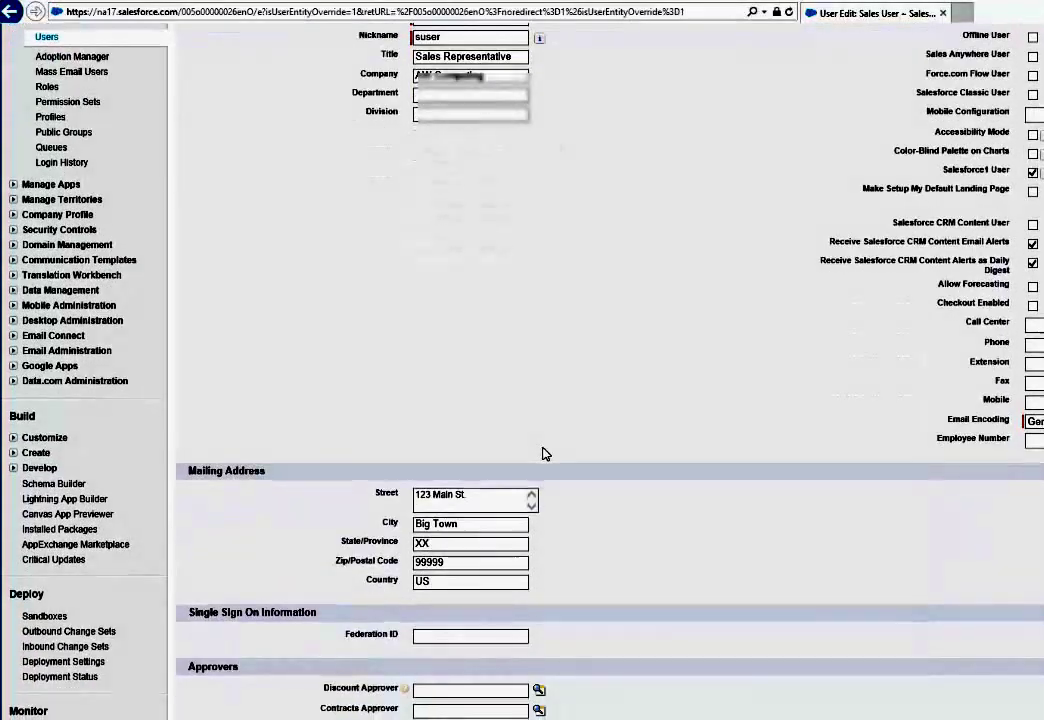
scroll(560, 456, "down", 3)
scroll(575, 458, "down", 2)
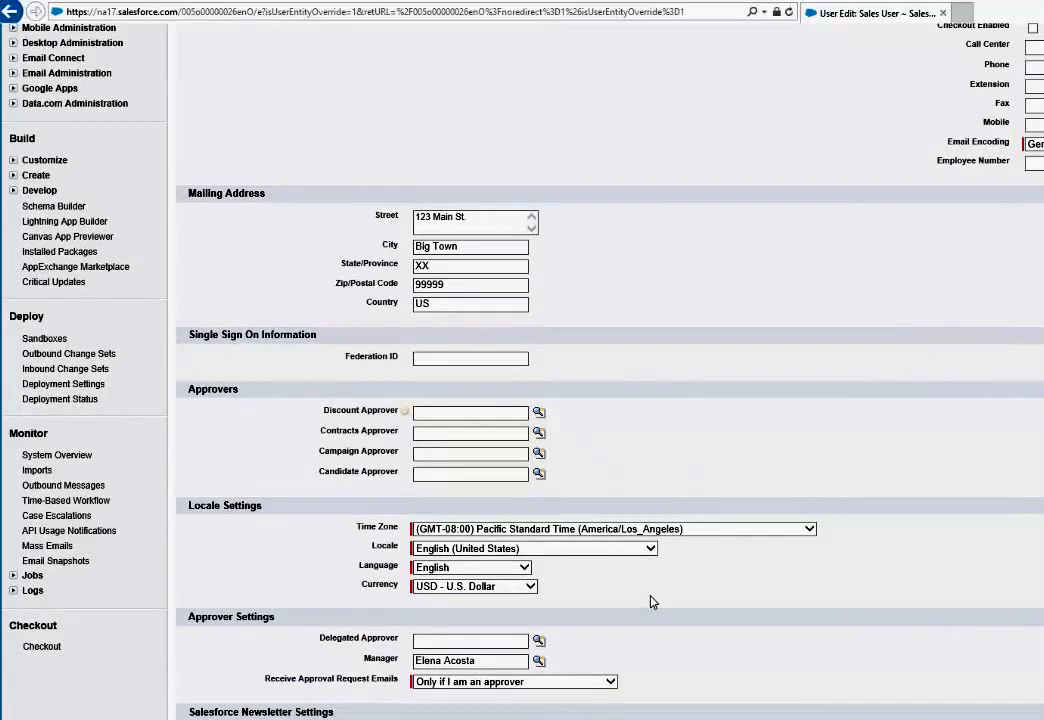
scroll(648, 601, "down", 2)
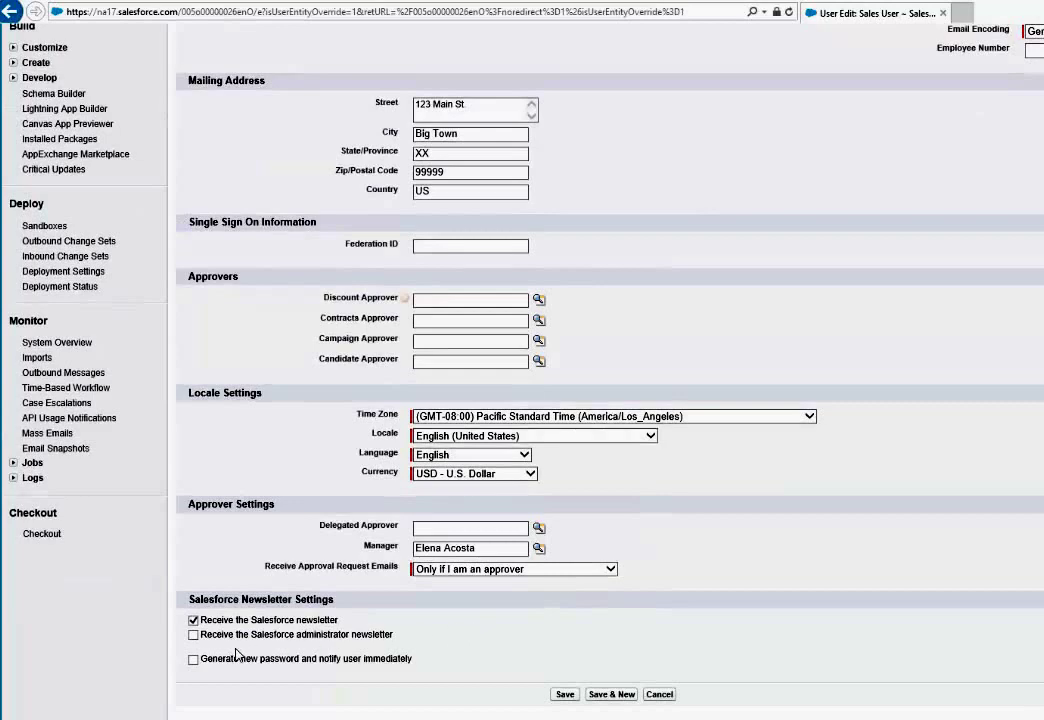
Save the user with 'Generate new password and notify user immediately' checked, then go to the mailbox
left_click(193, 659)
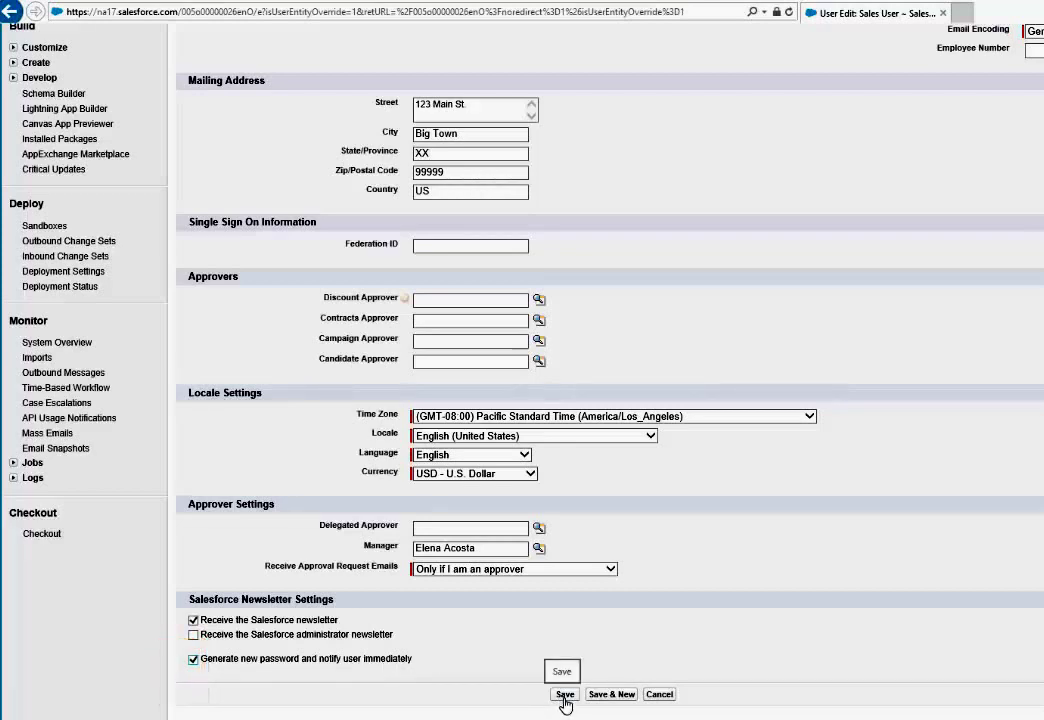
left_click(565, 694)
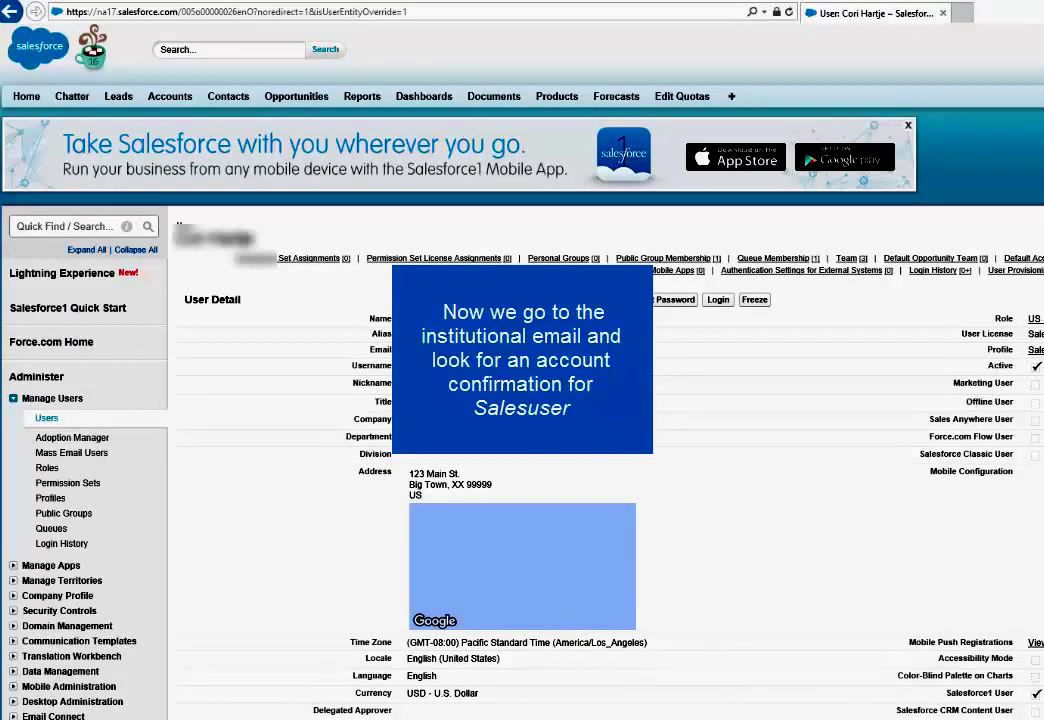
mouse_move(689, 718)
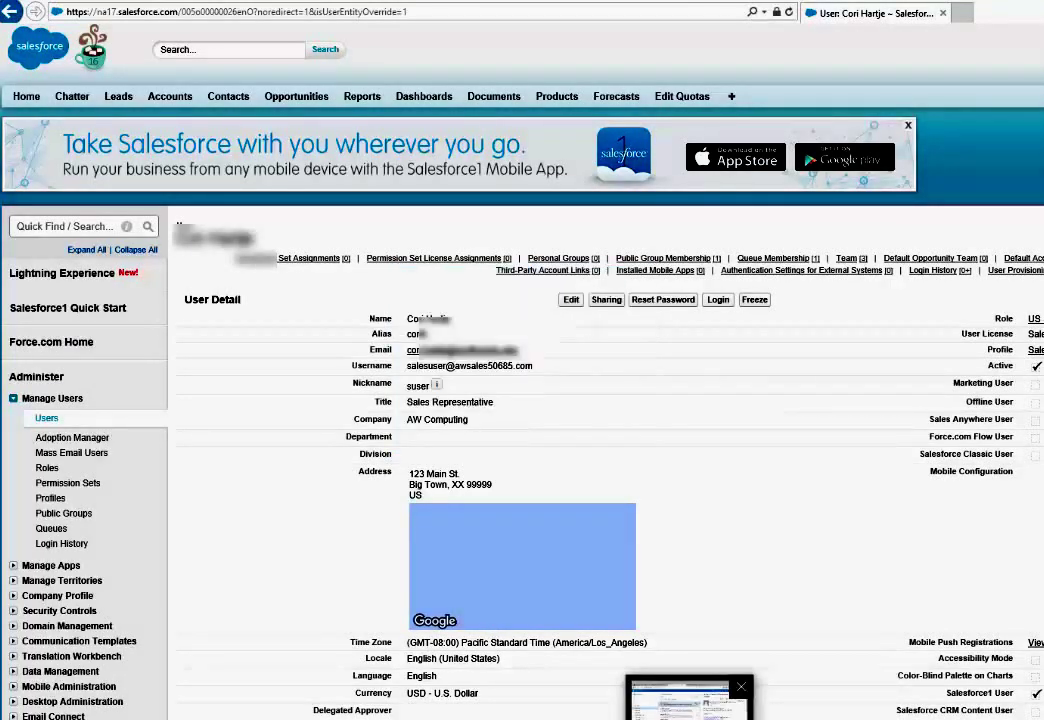
left_click(689, 700)
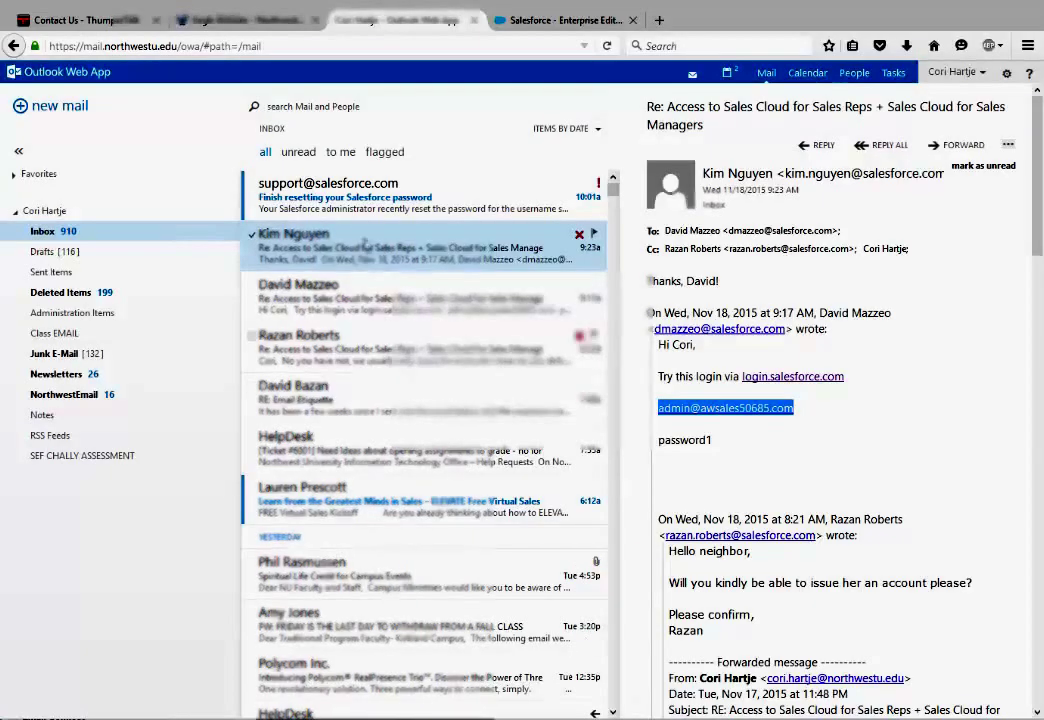
Open the 'Finish resetting your Salesforce password' email and follow its reset link
left_click(358, 203)
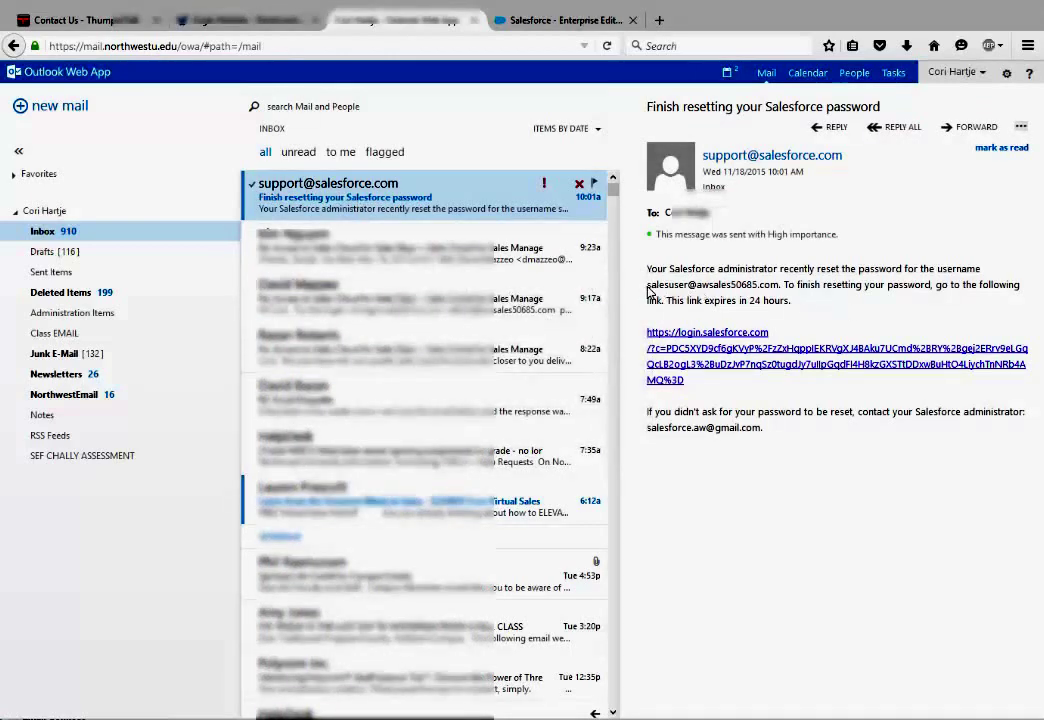
left_click(782, 369)
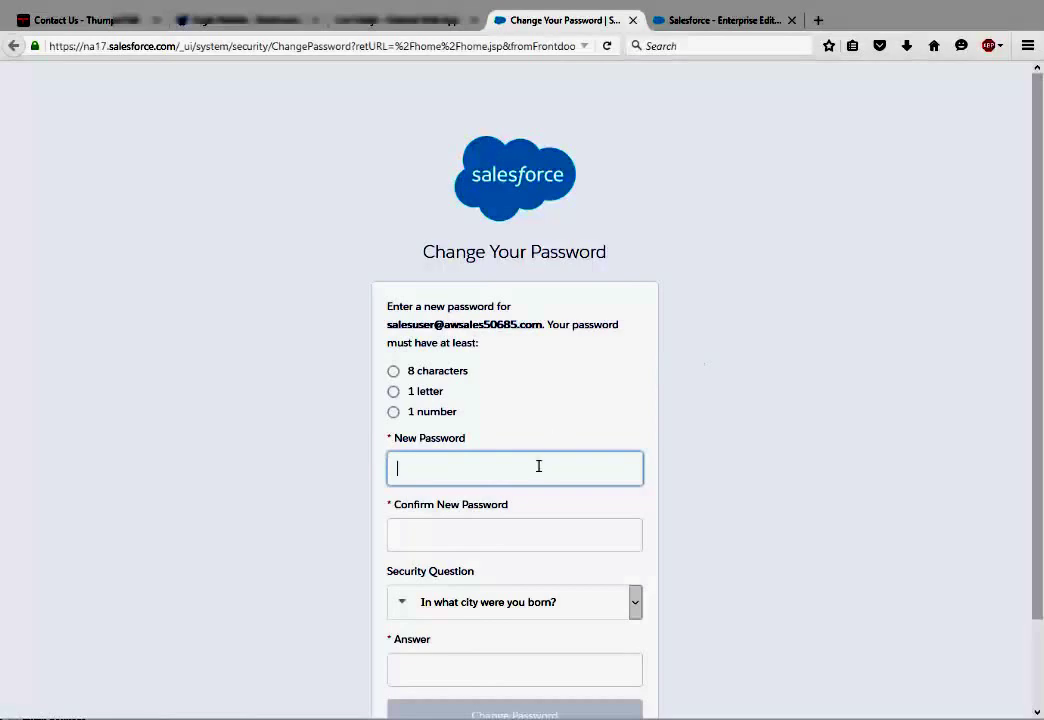
Set and confirm the new password, answering 'In what city was your first job?' as the security question
type("ab")
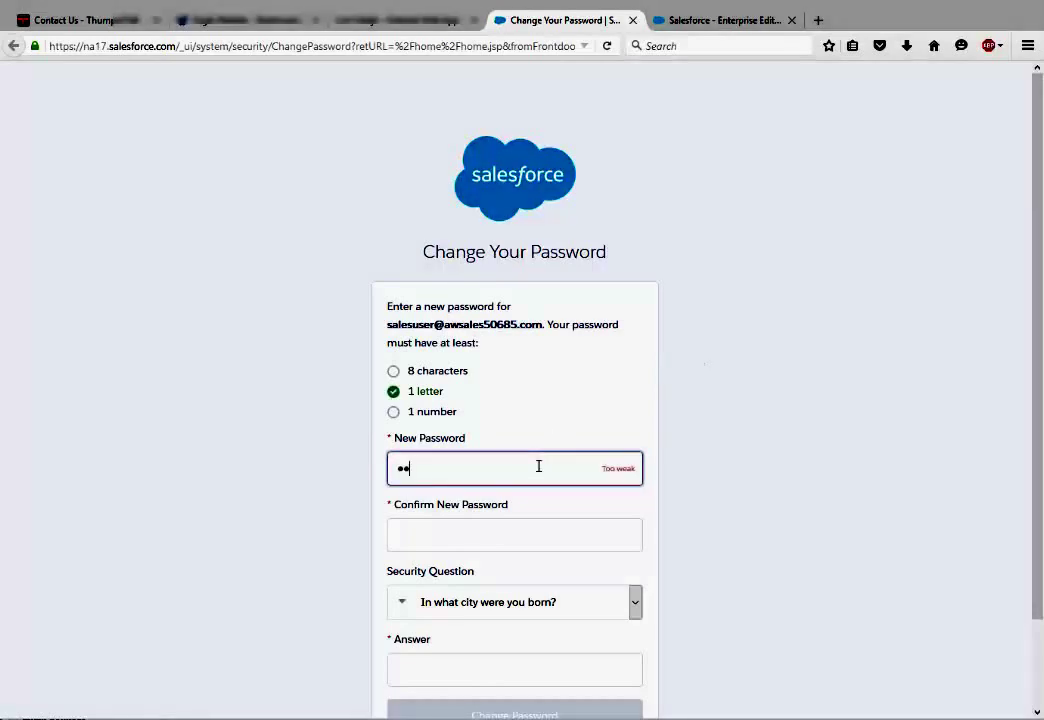
type("12")
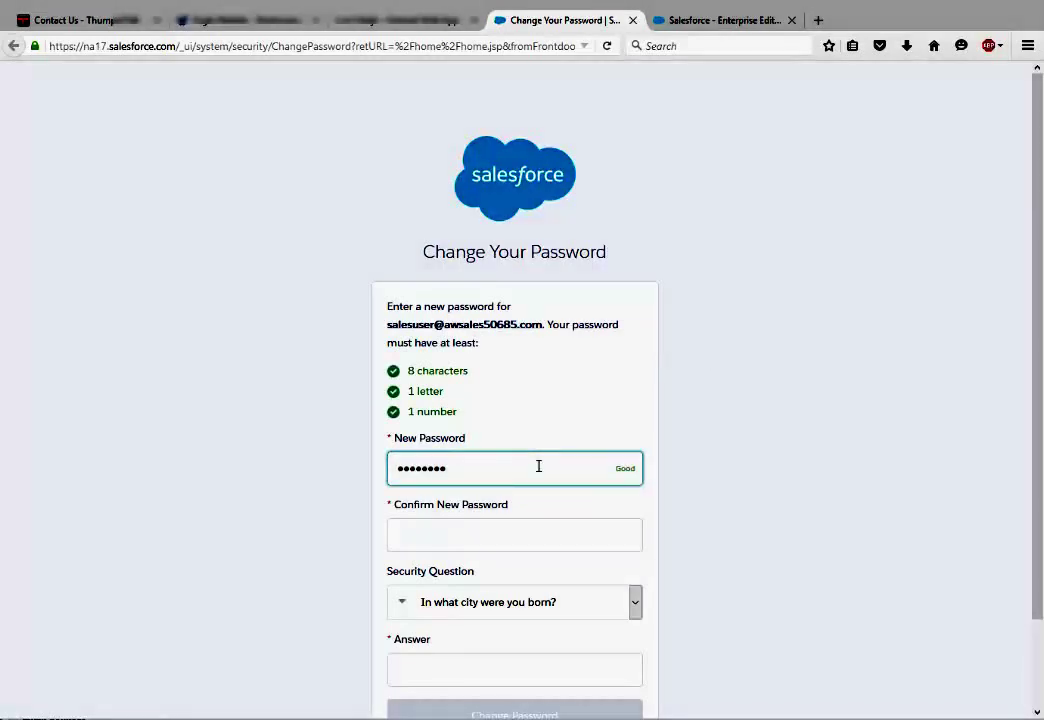
key("Tab")
type("abcdef12")
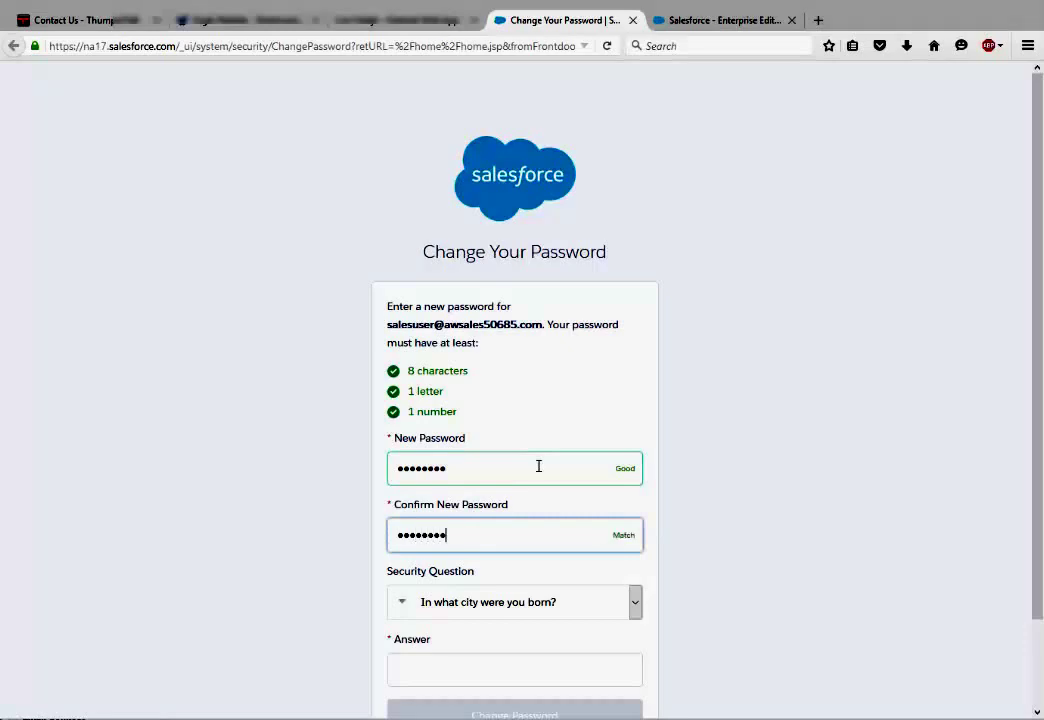
left_click(596, 600)
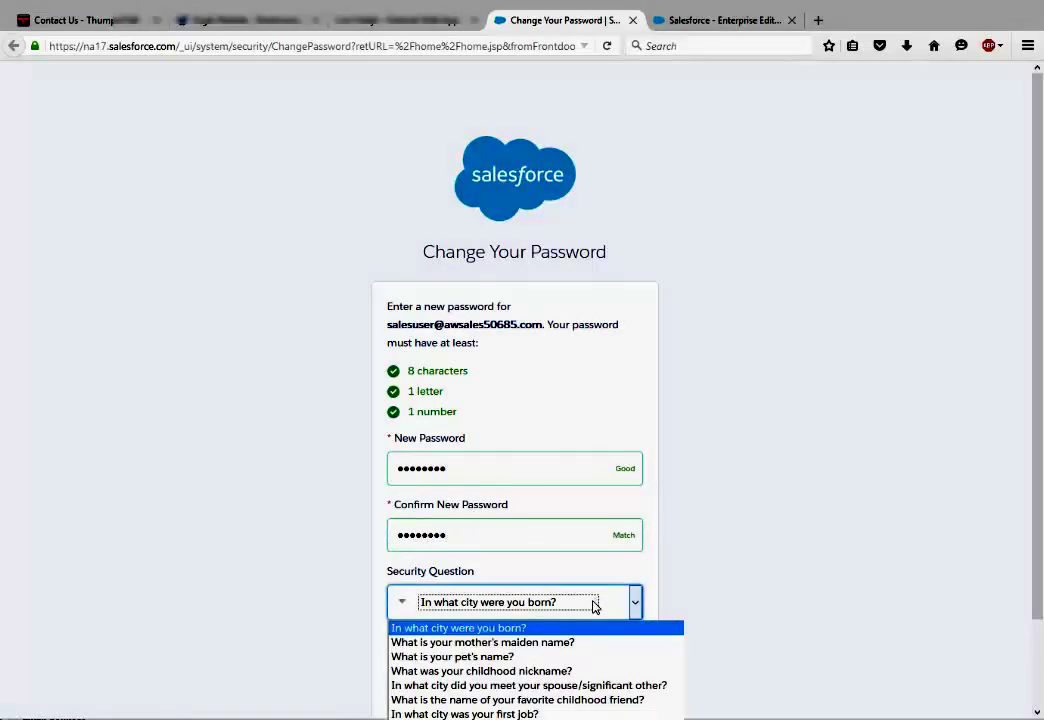
left_click(563, 714)
left_click(514, 674)
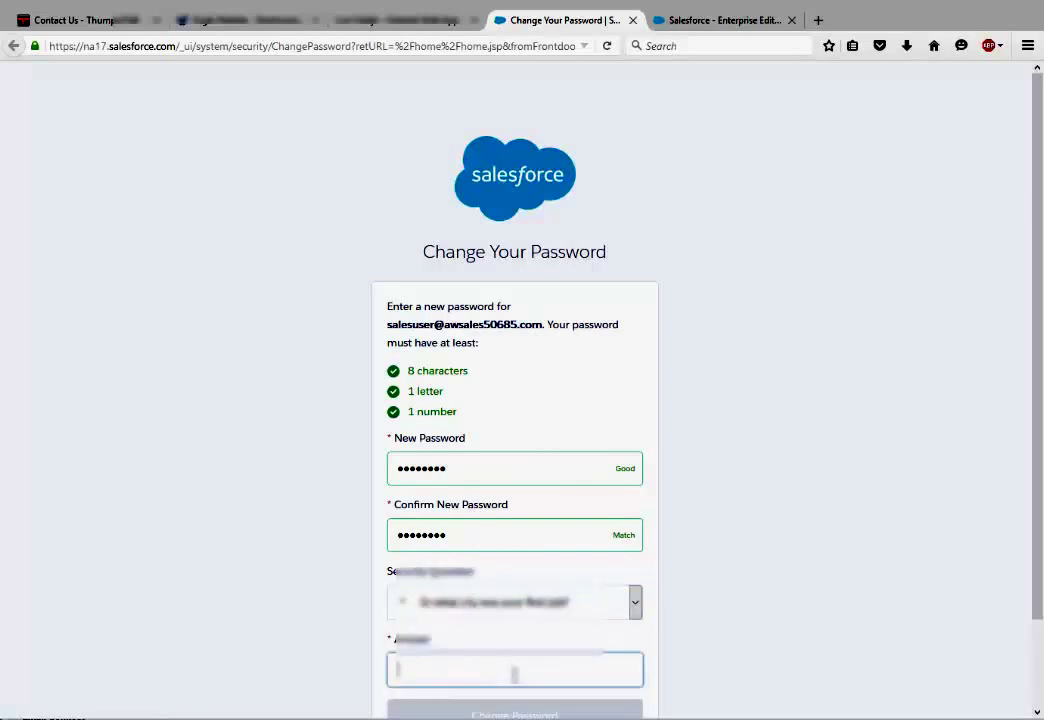
type("Springfield")
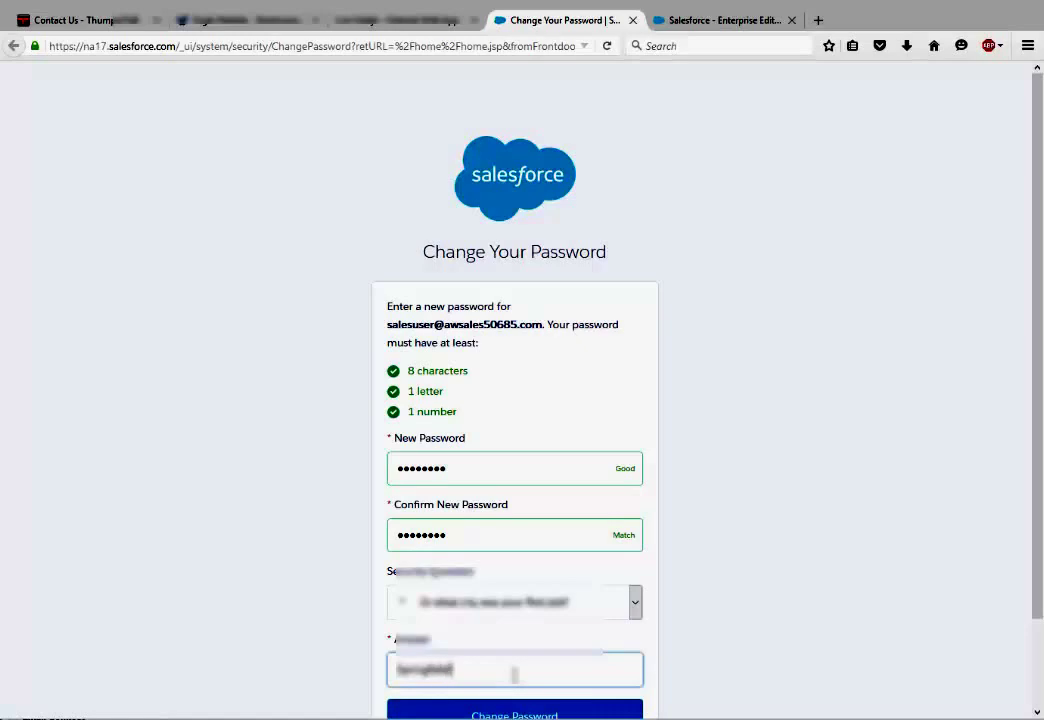
scroll(662, 655, "down", 2)
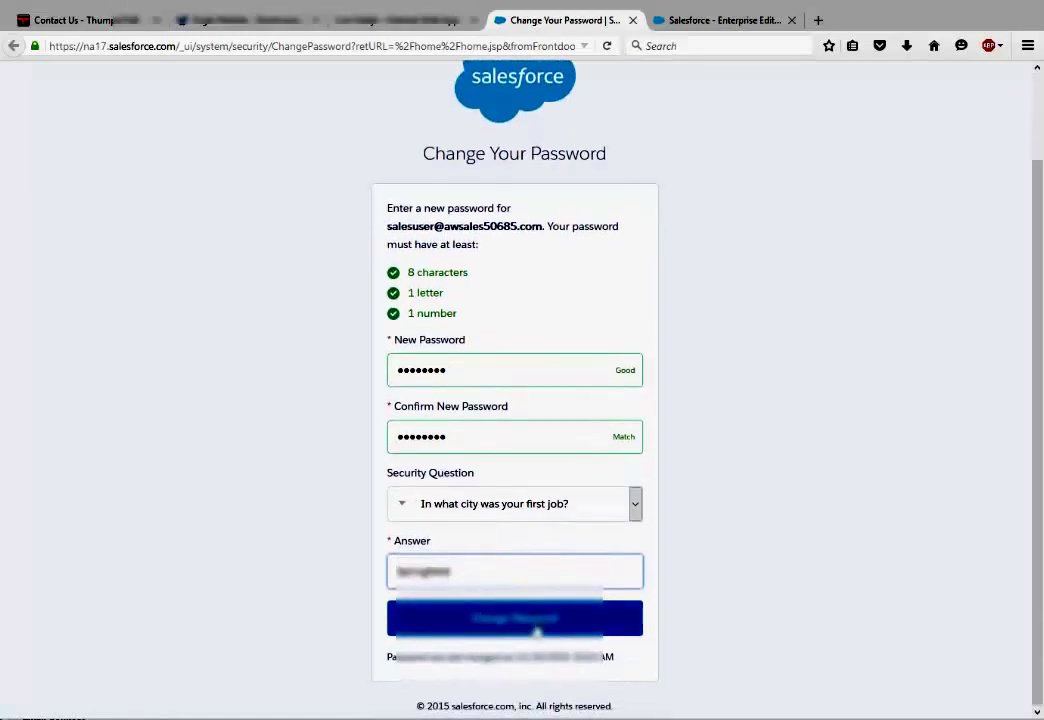
left_click(537, 627)
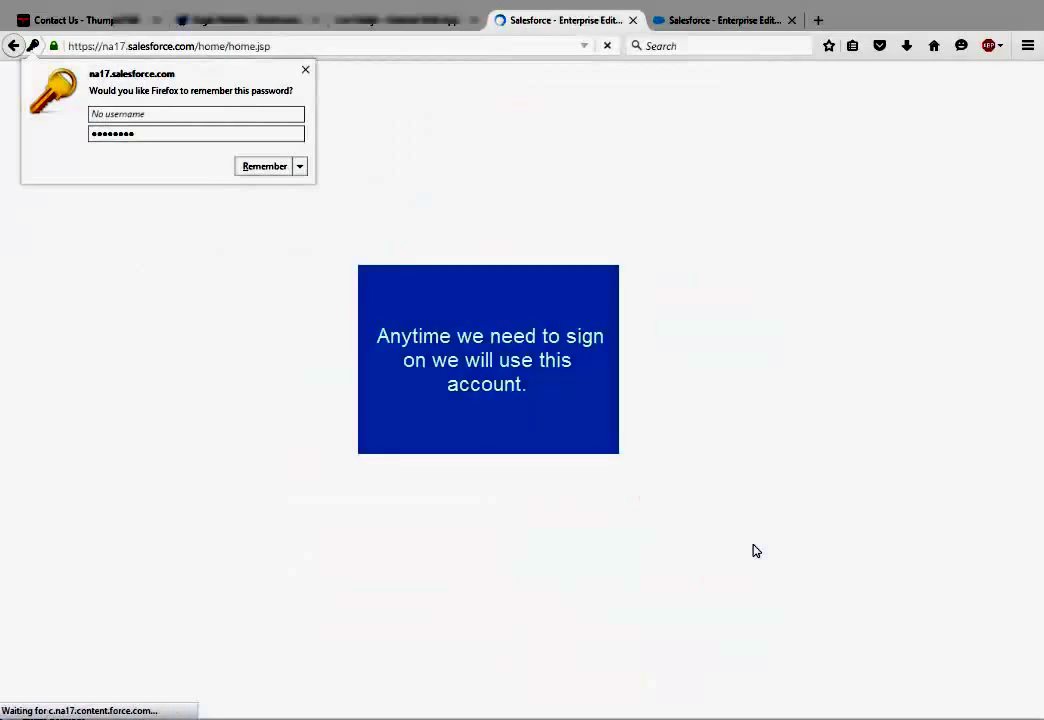
Select the sales user's username in the reset email, then return to the Salesforce login tab
key("ctrl+shift+Tab")
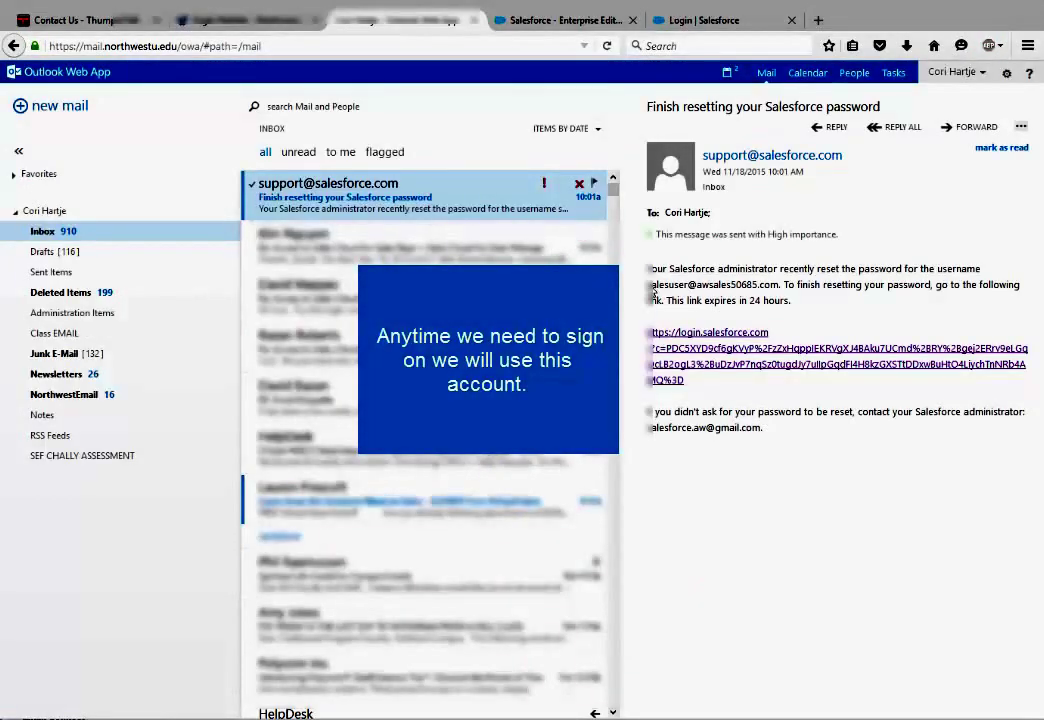
left_click_drag(650, 285, 779, 286)
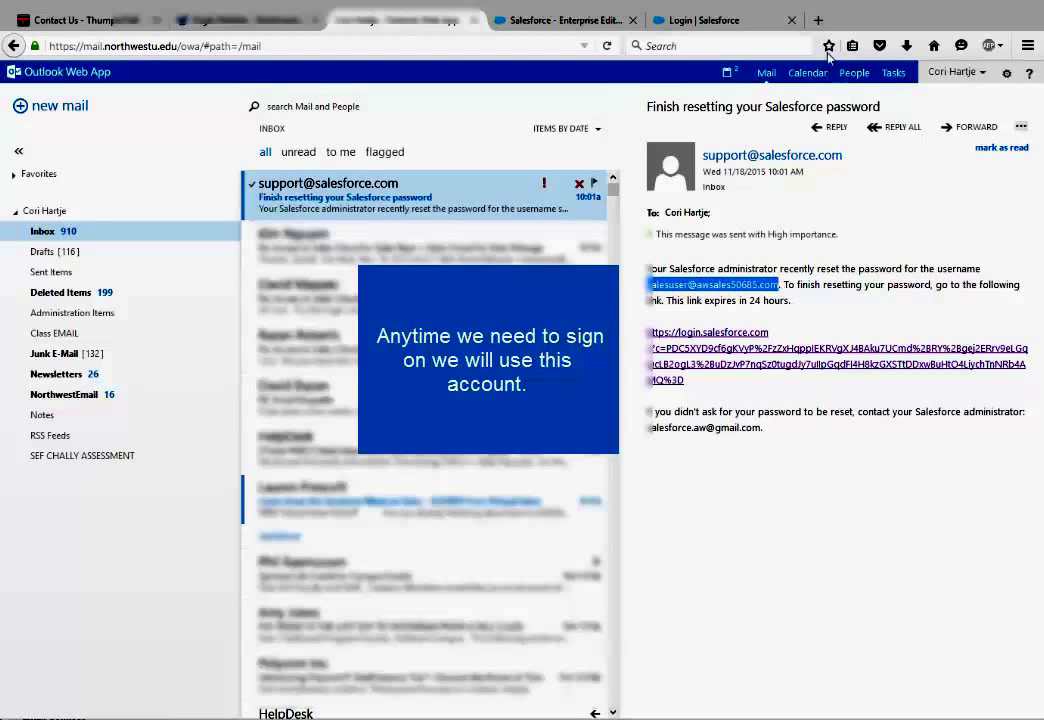
left_click(695, 20)
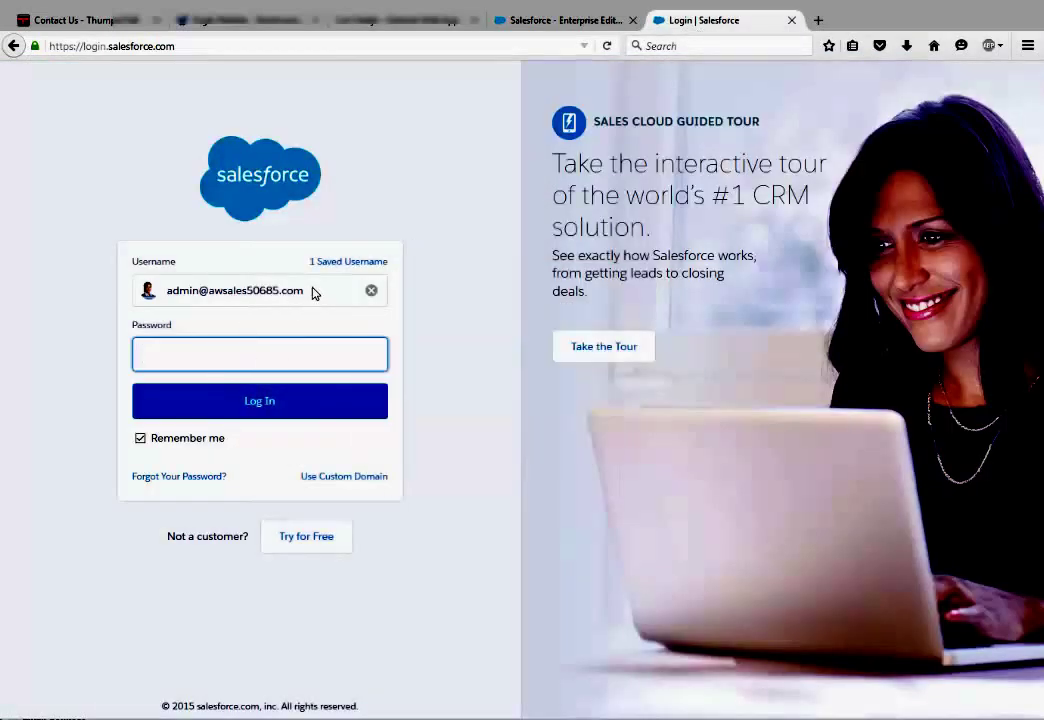
Replace the saved username with the sales user's, enter the new password and log in
left_click_drag(312, 291, 151, 311)
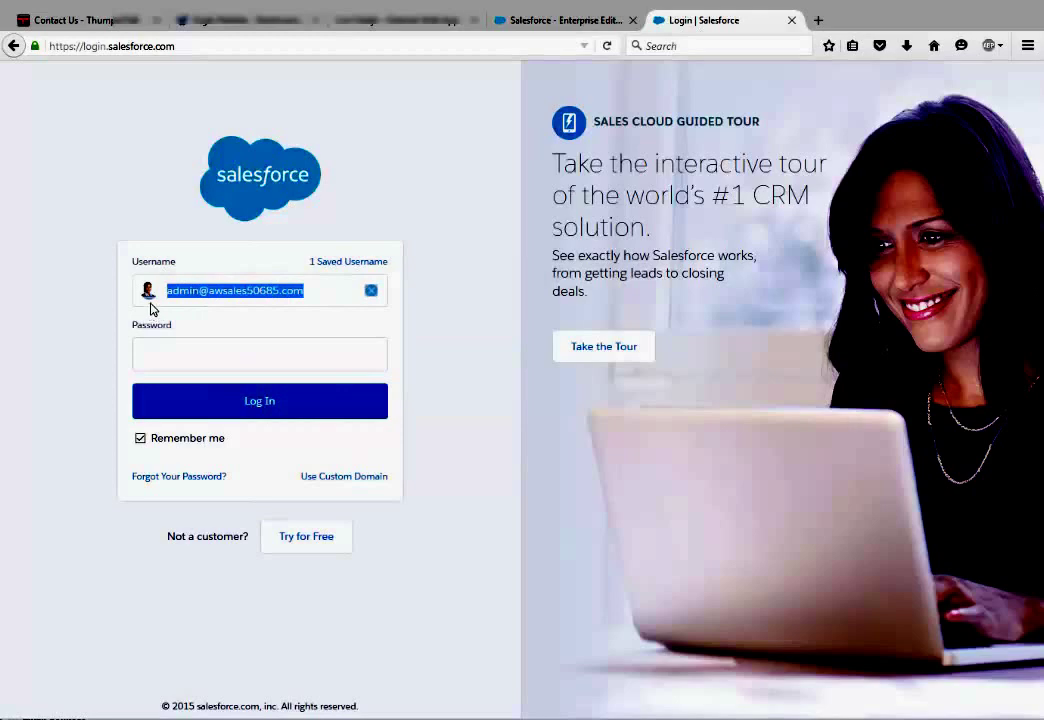
left_click(370, 292)
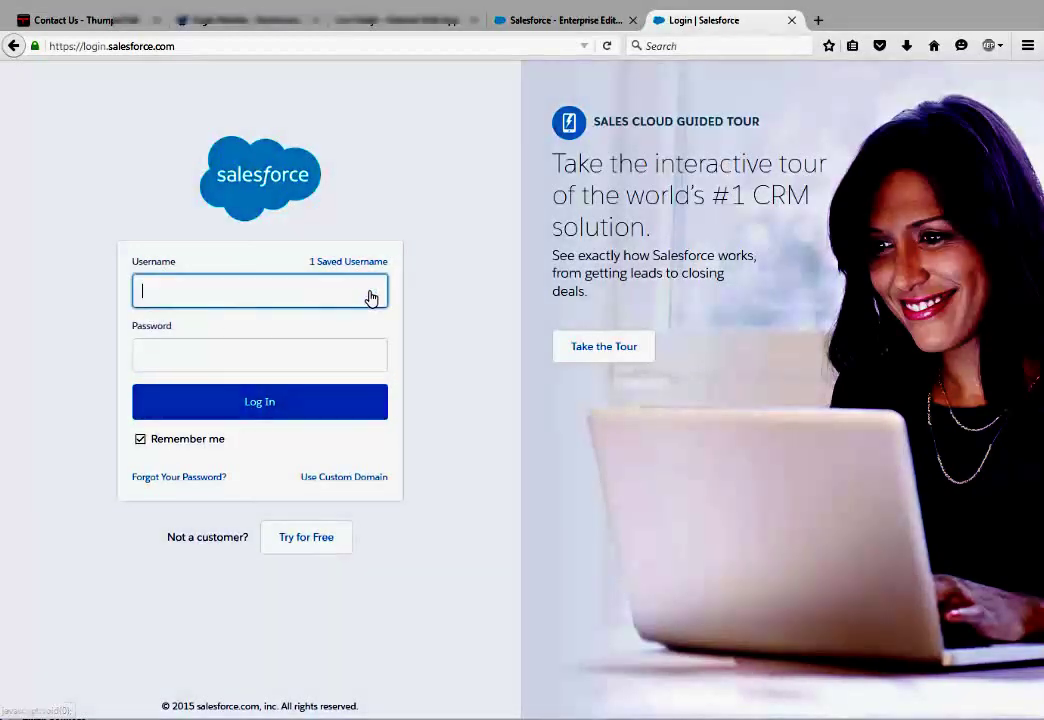
left_click(303, 358)
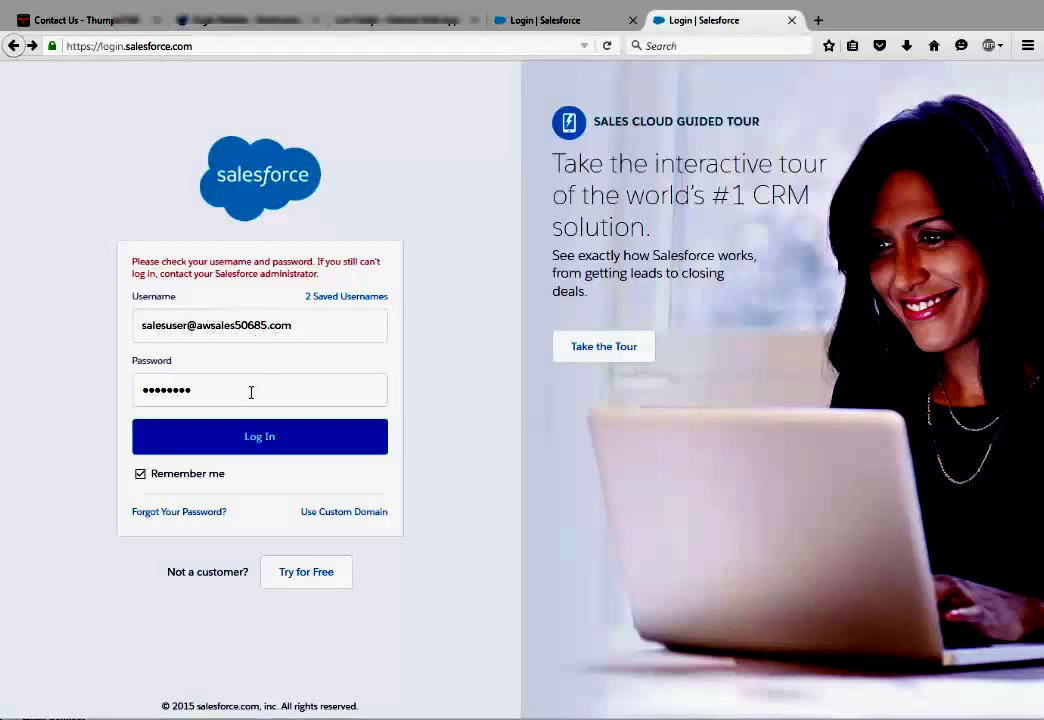
double_click(252, 391)
type("passw")
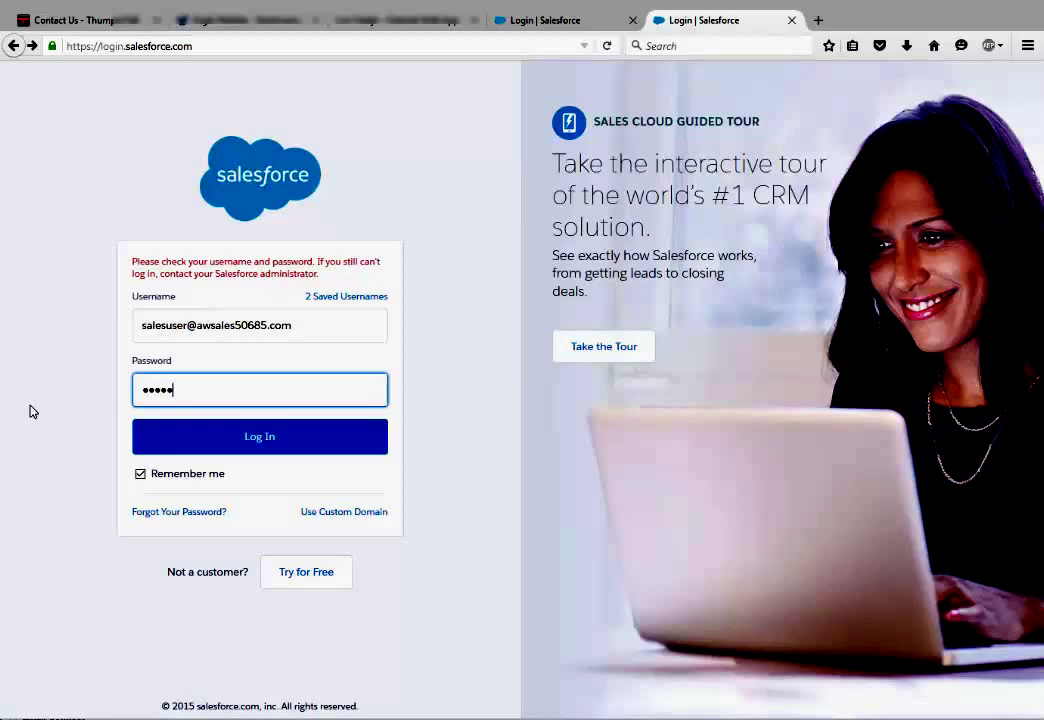
type("ord")
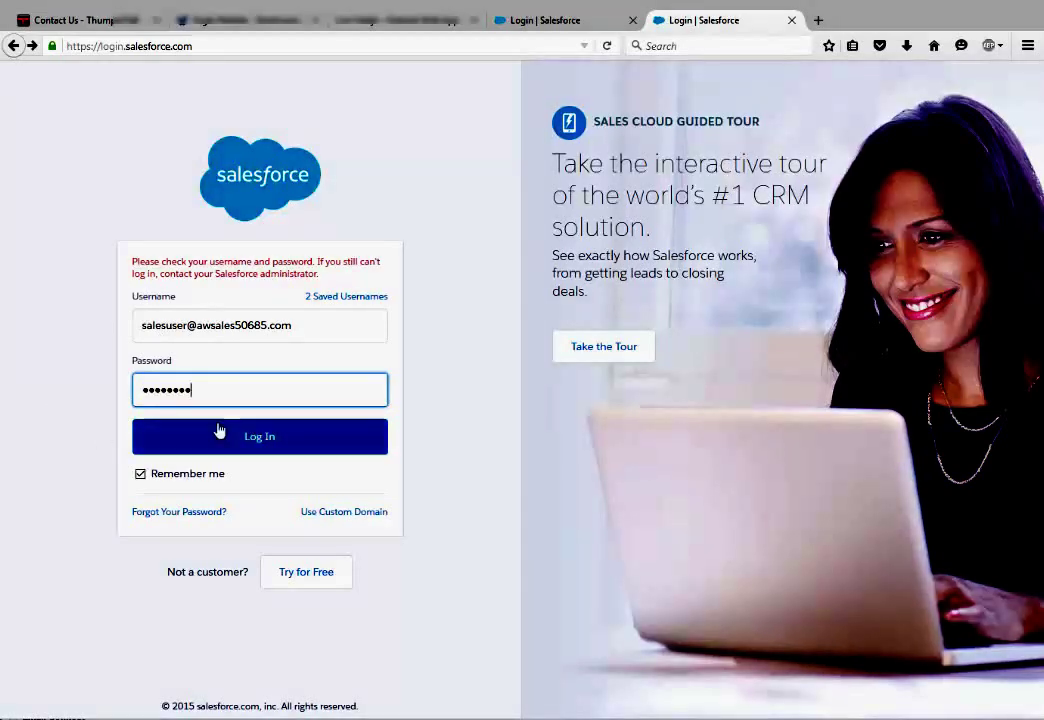
left_click(265, 440)
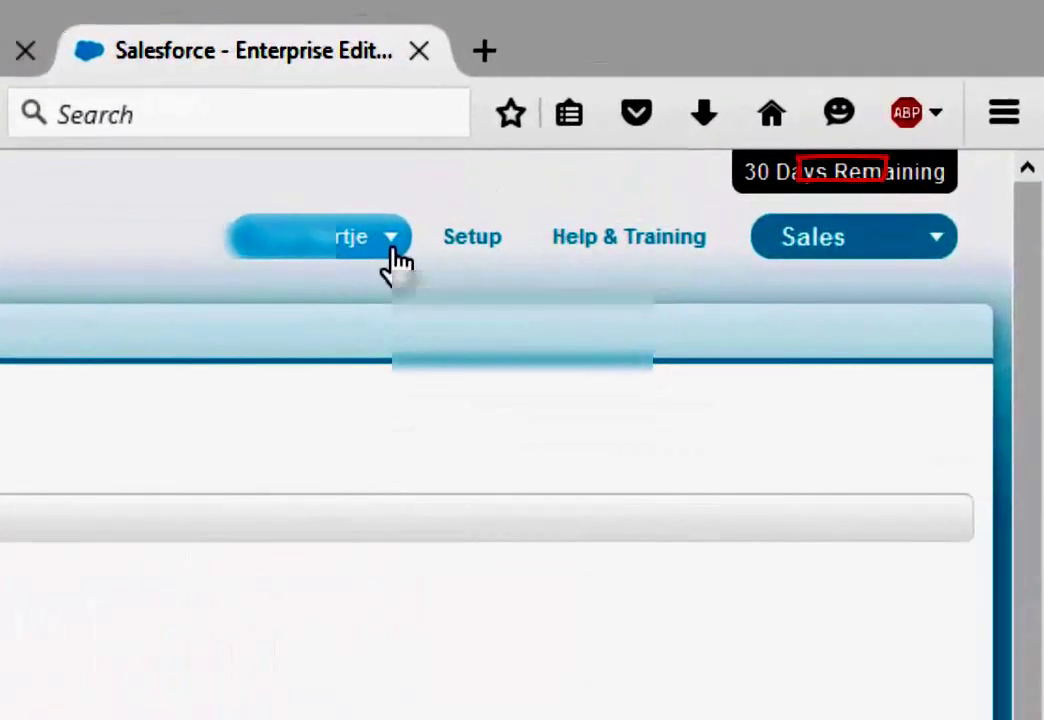
Choose My Profile from the user-name menu
left_click(392, 250)
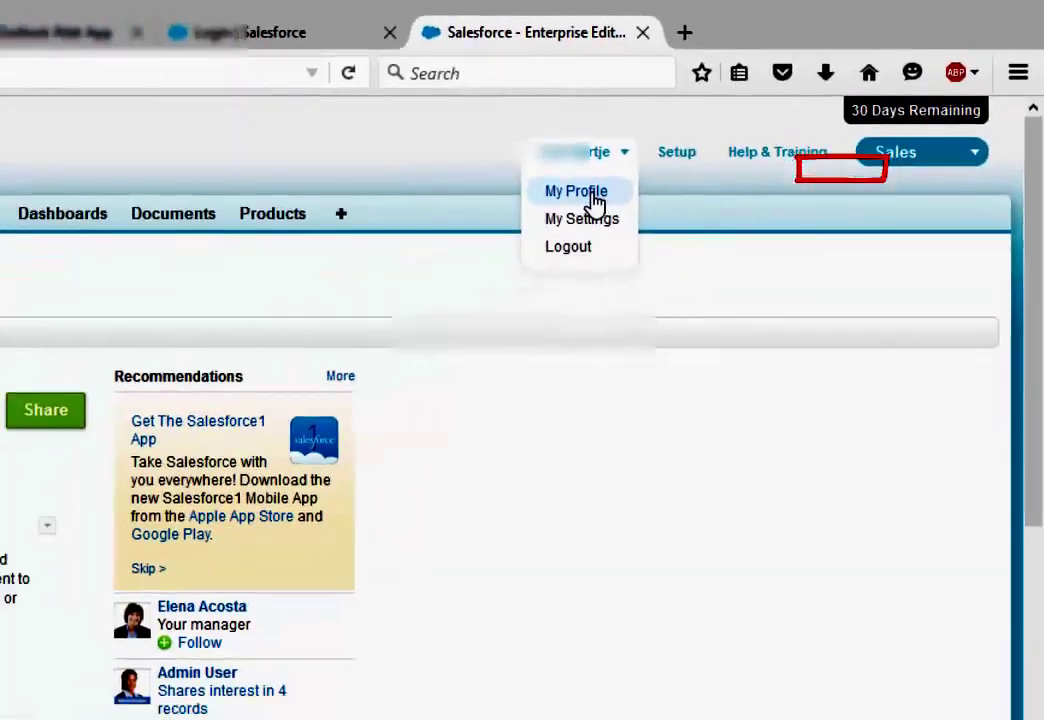
left_click(335, 299)
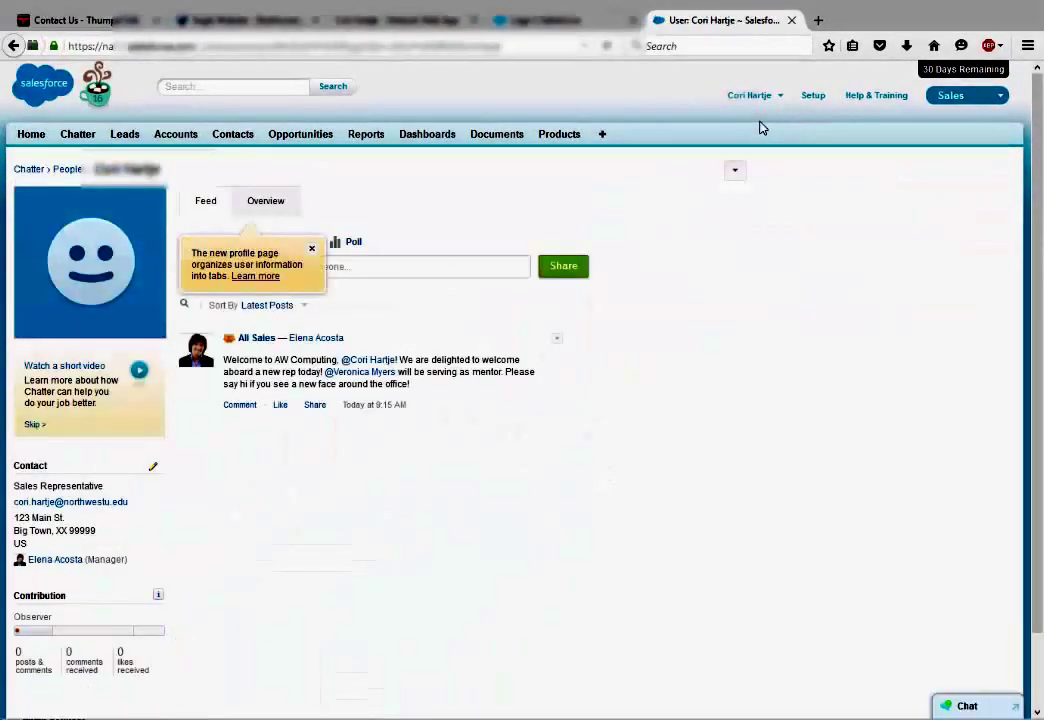
Open the sales manager's profile from the welcome post and follow her
left_click(312, 342)
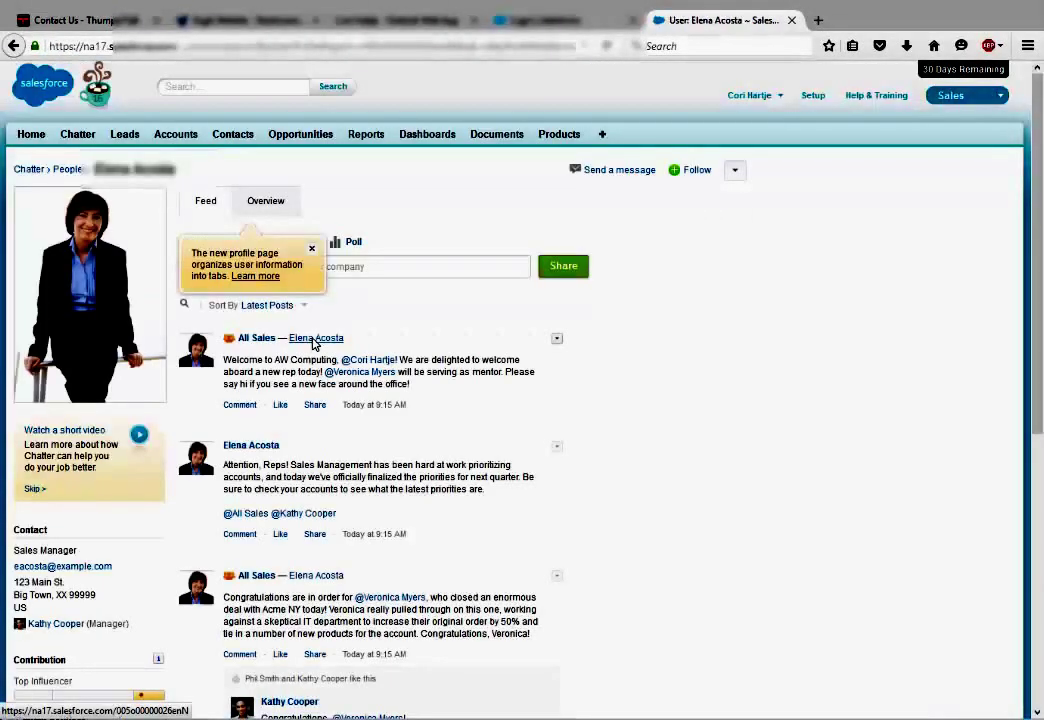
mouse_move(313, 344)
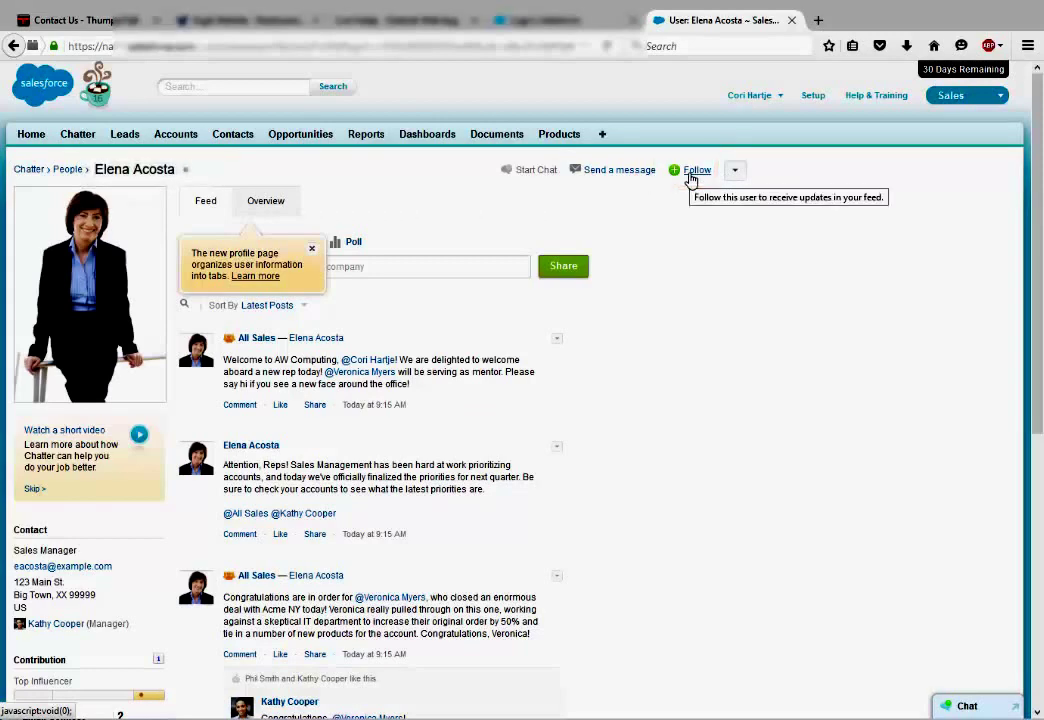
left_click(689, 174)
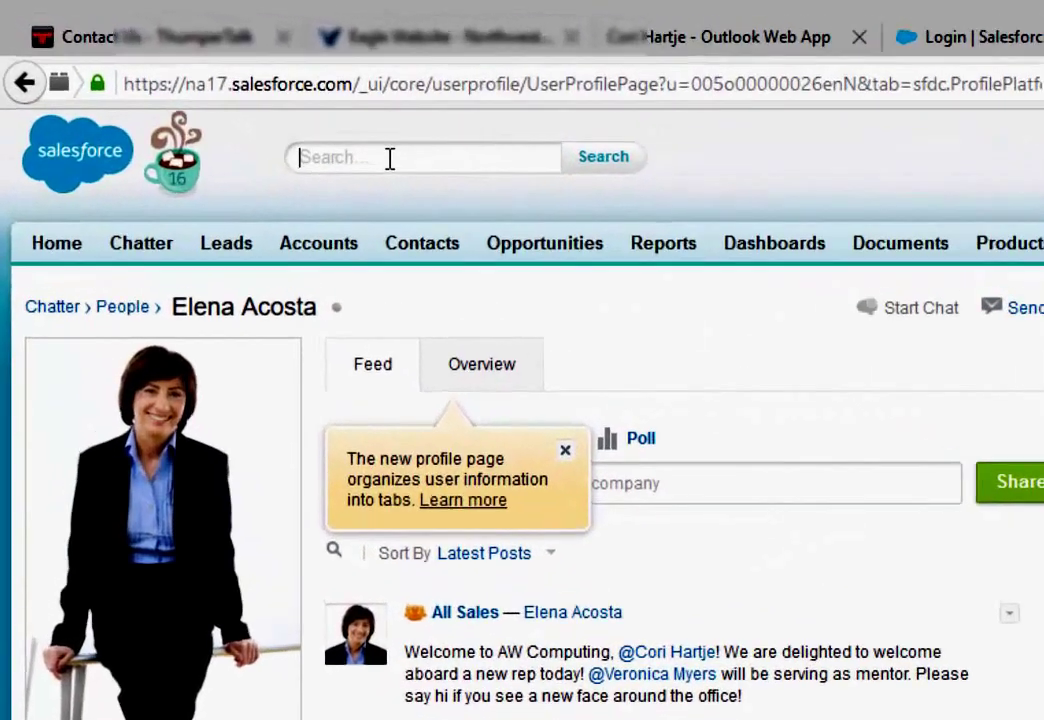
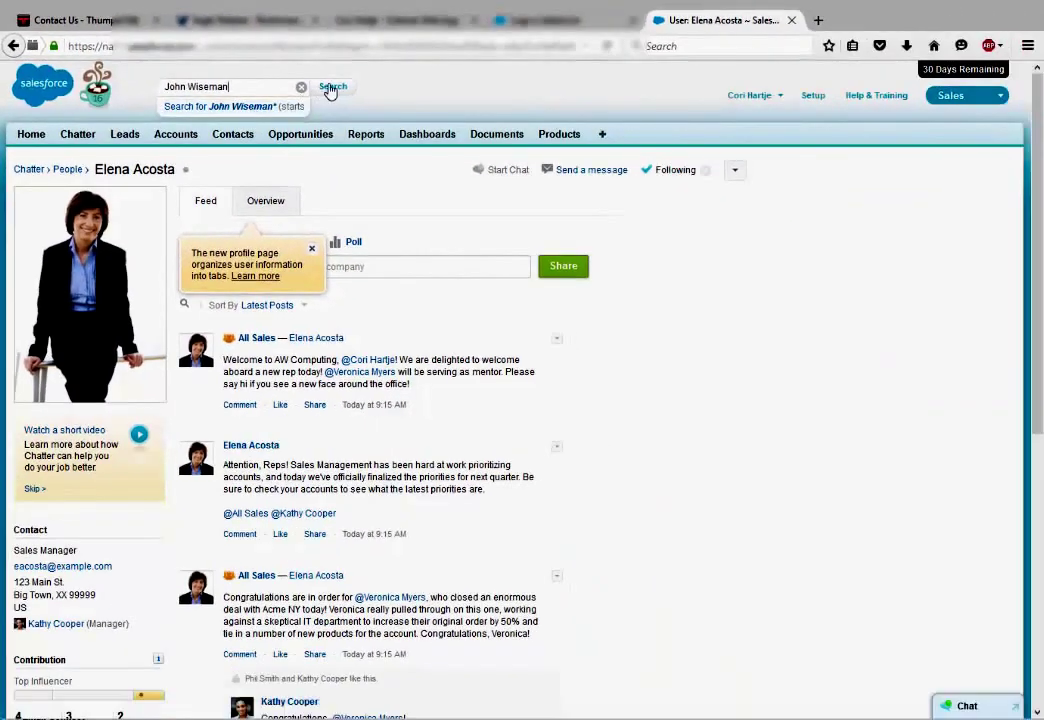
Search for the CEO by name, confirm he is followed, then go to Chatter
left_click(331, 88)
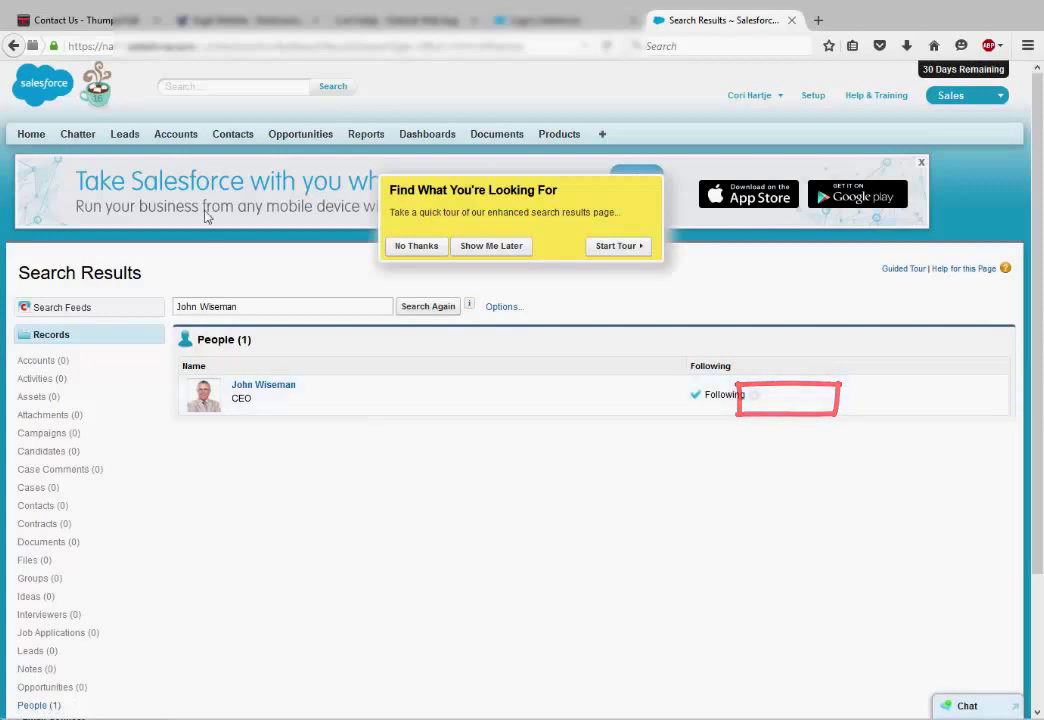
left_click(490, 246)
left_click(86, 140)
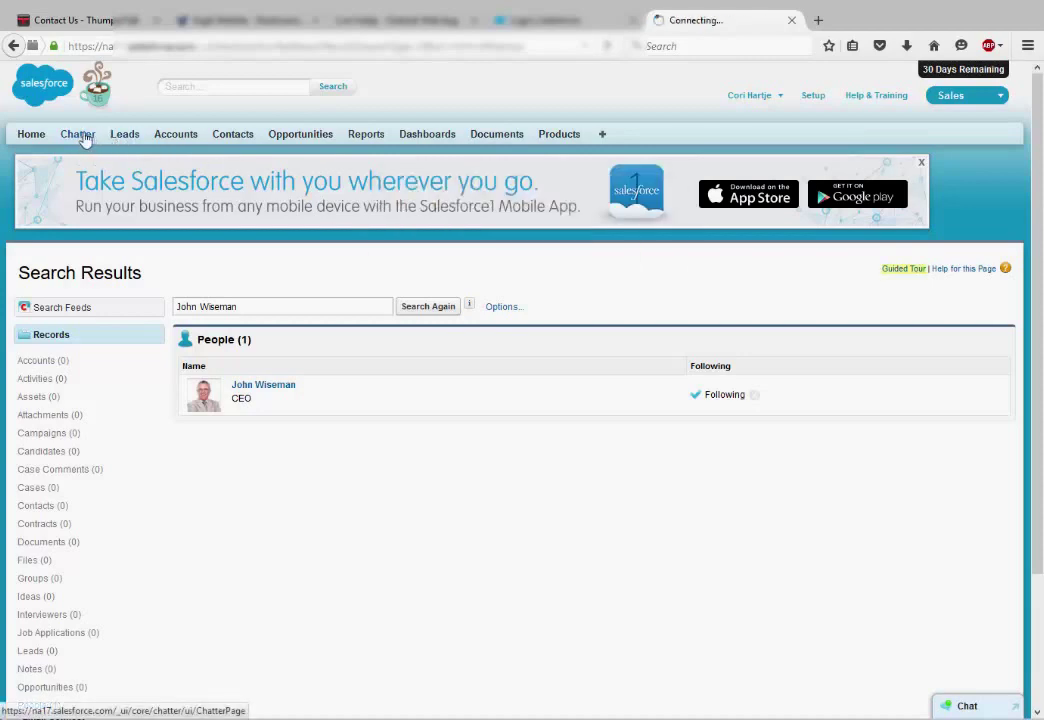